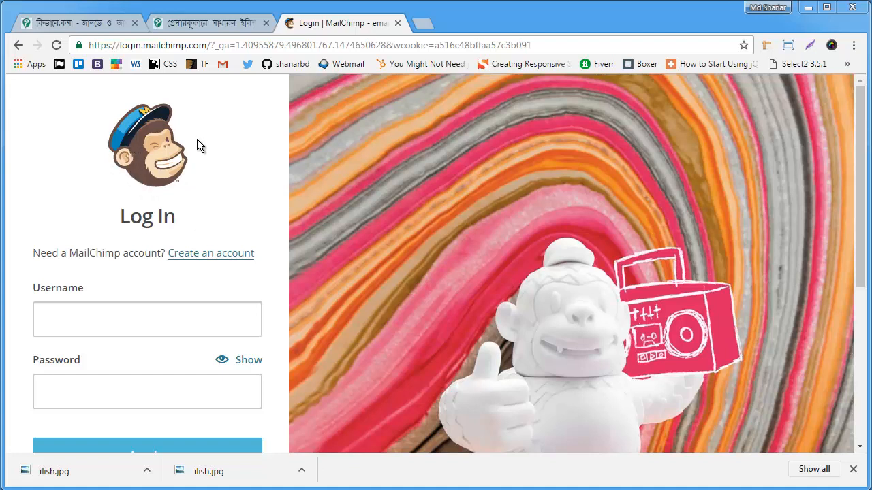
Step: View the mailchimp.com home page in a new tab, and close that tab again
{"action": "left_click", "coordinate": [423, 25]}
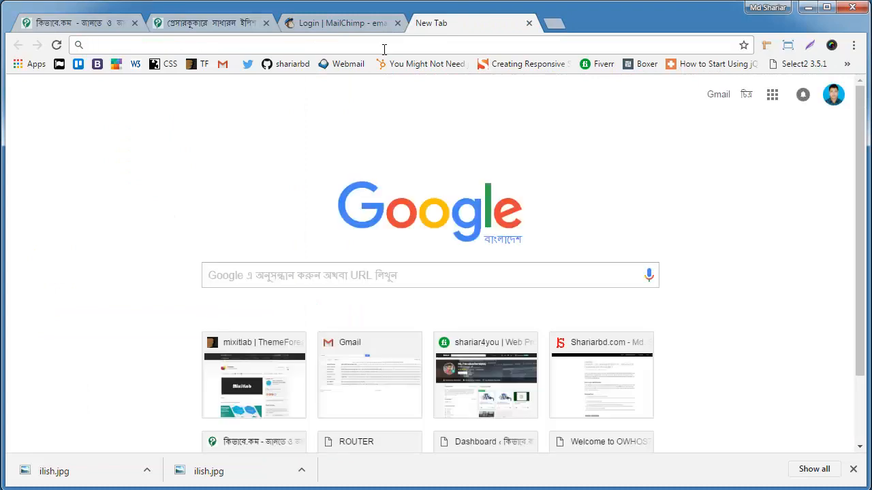
{"action": "type", "text": "mailchi"}
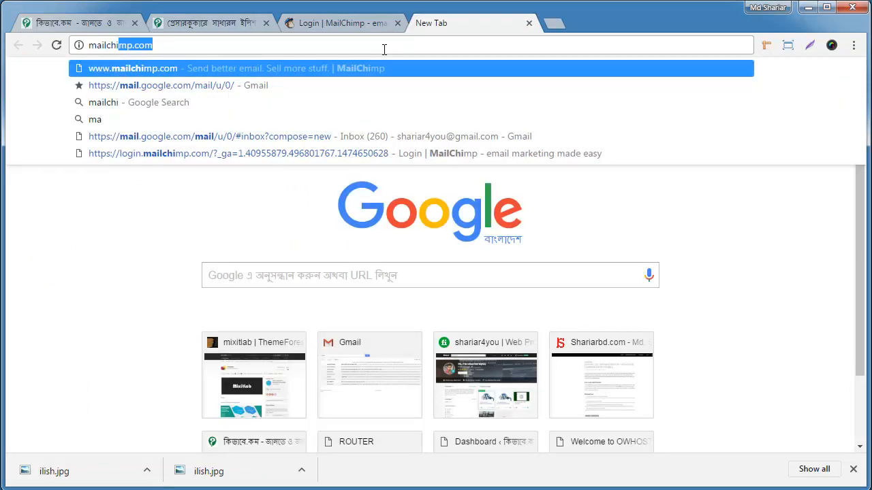
{"action": "type", "text": "mp"}
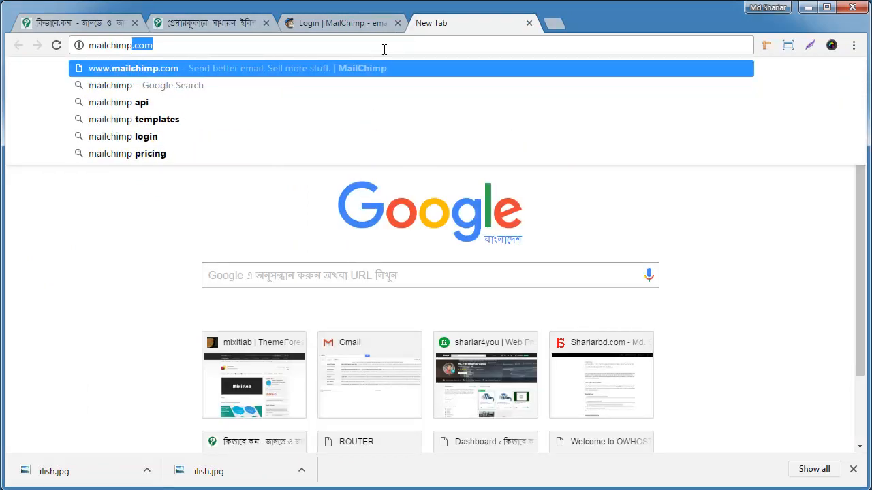
{"action": "key", "text": "Return"}
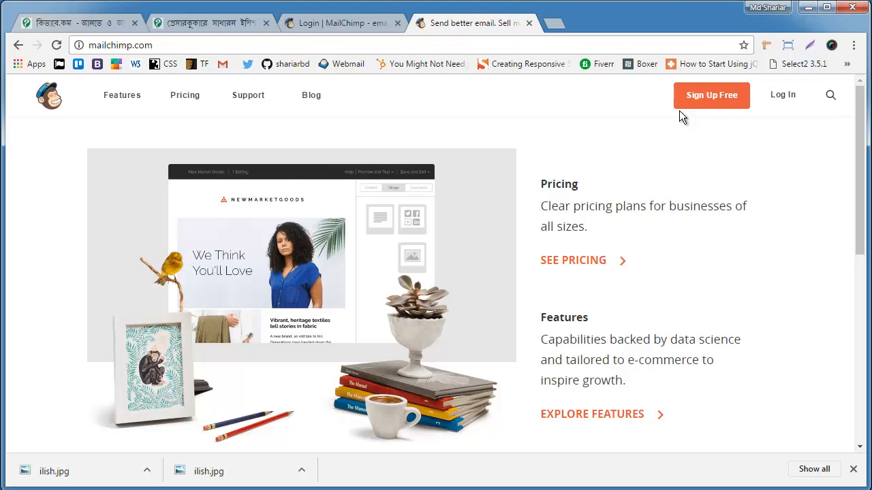
{"action": "left_click", "coordinate": [529, 24]}
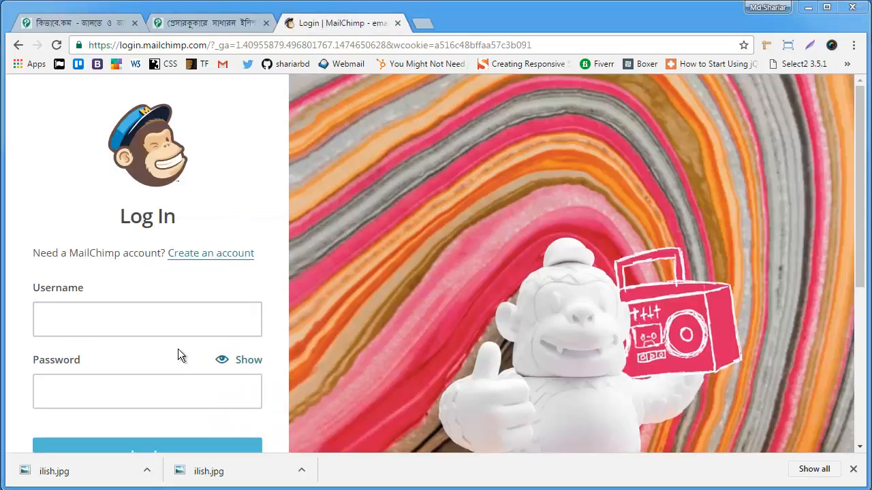
Step: Log in to MailChimp with the account's username and password, decline saving the password, and dismiss the downloads bar
{"action": "left_click", "coordinate": [175, 327]}
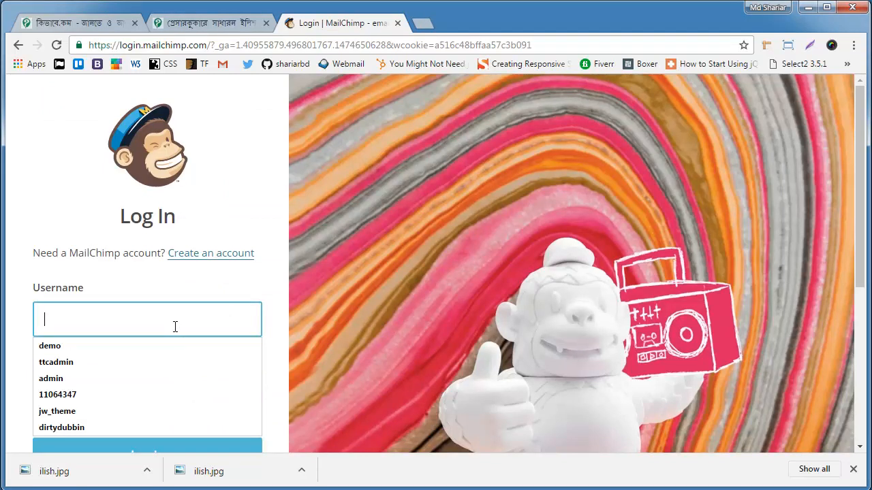
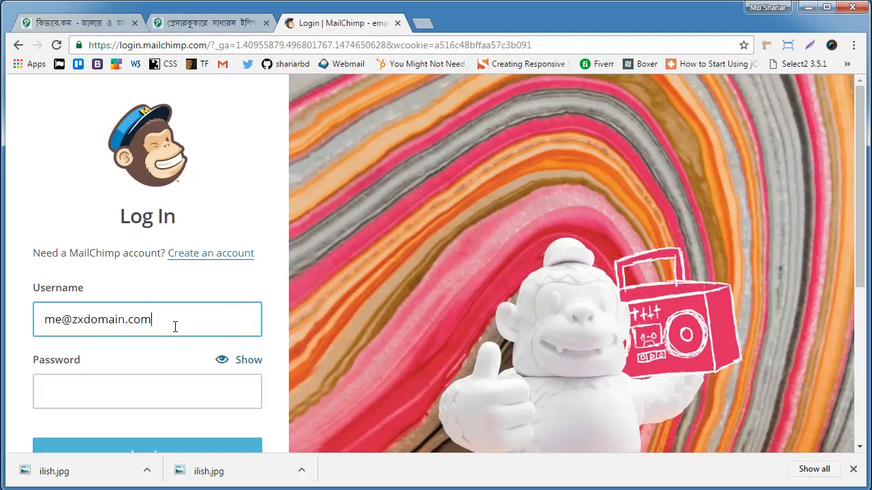
{"action": "key", "text": "Tab"}
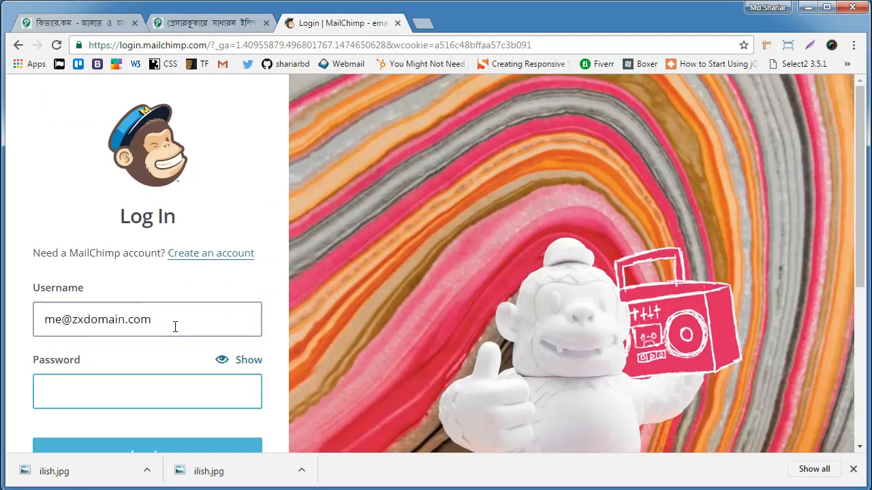
{"action": "type", "text": "••••••••••••••••"}
{"action": "key", "text": "Return"}
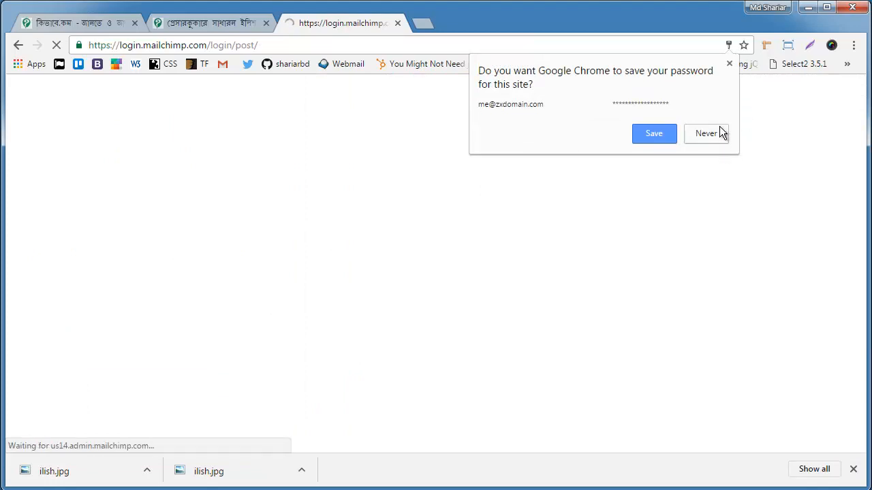
{"action": "left_click", "coordinate": [722, 135]}
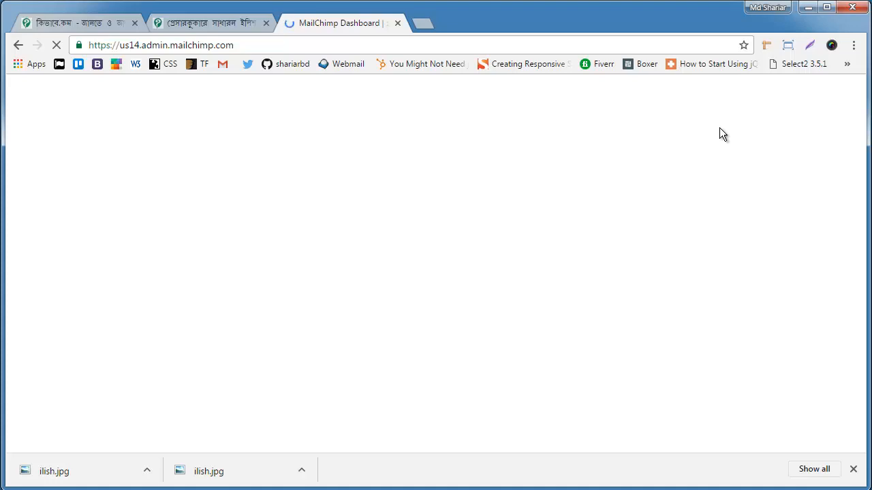
{"action": "left_click", "coordinate": [852, 469]}
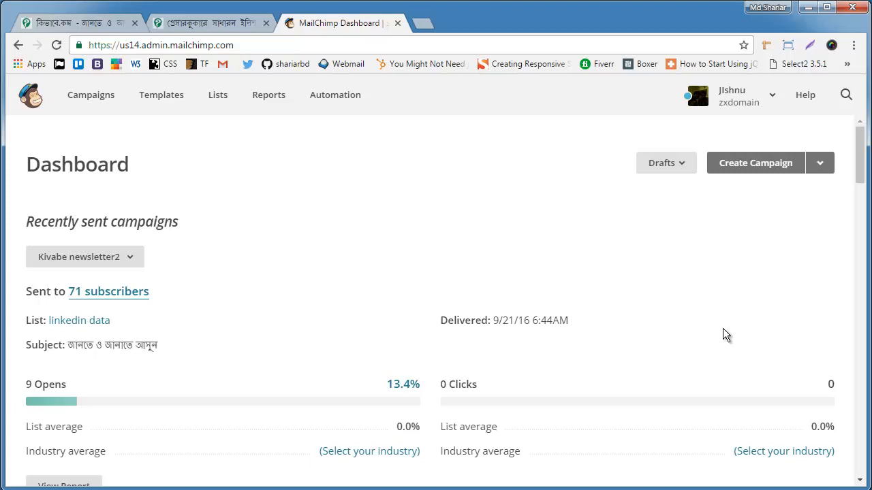
Step: Start creating a new list among the account's lists, choosing a list rather than groups
{"action": "left_click", "coordinate": [220, 99]}
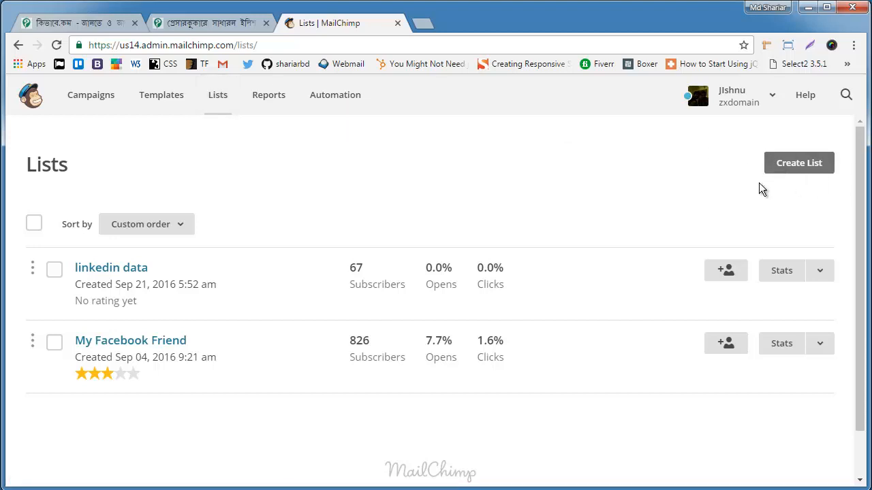
{"action": "left_click", "coordinate": [807, 169]}
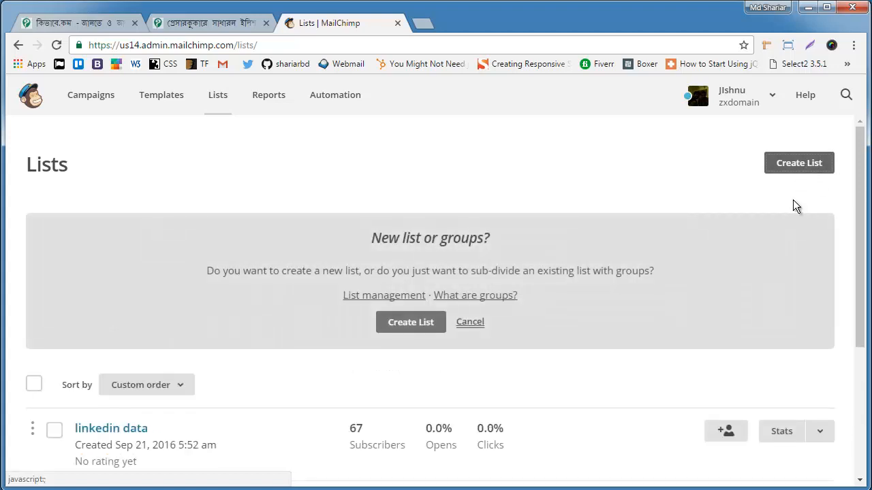
{"action": "left_click", "coordinate": [422, 325]}
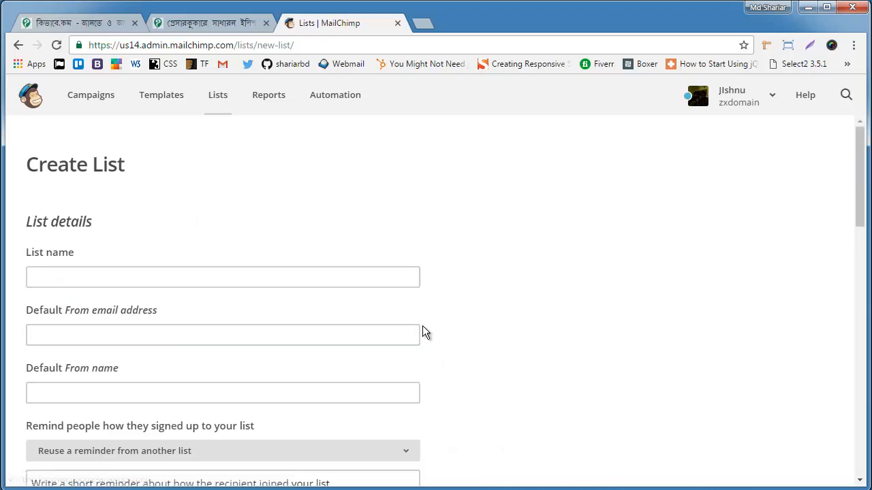
Step: Name the new list "23th sept data"
{"action": "left_click", "coordinate": [392, 279]}
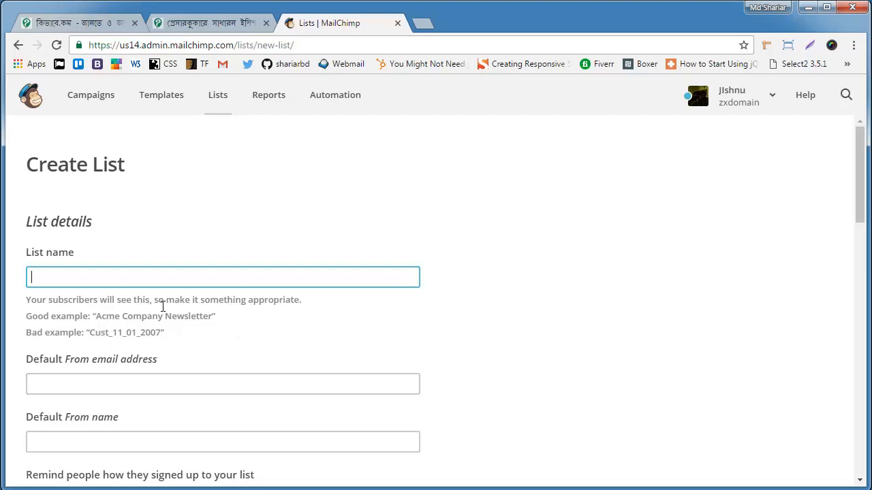
{"action": "left_click", "coordinate": [30, 332]}
{"action": "left_click", "coordinate": [109, 277]}
{"action": "type", "text": "23th sept data"}
Step: Fill in the list's default From email address and default From name with the sender's e-mail and full name
{"action": "left_click", "coordinate": [99, 391]}
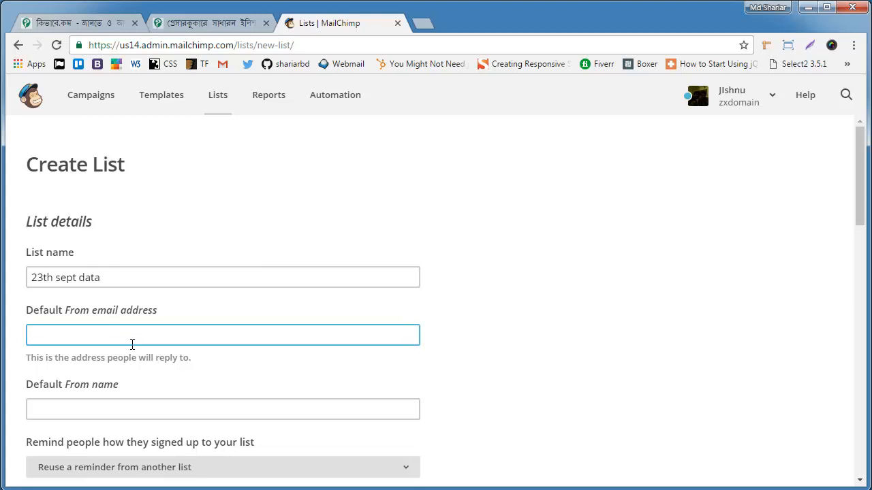
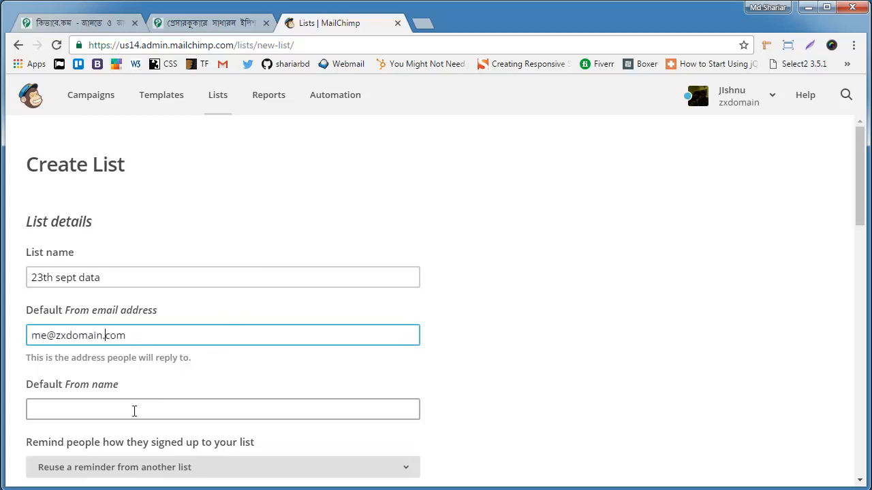
{"action": "left_click", "coordinate": [134, 411]}
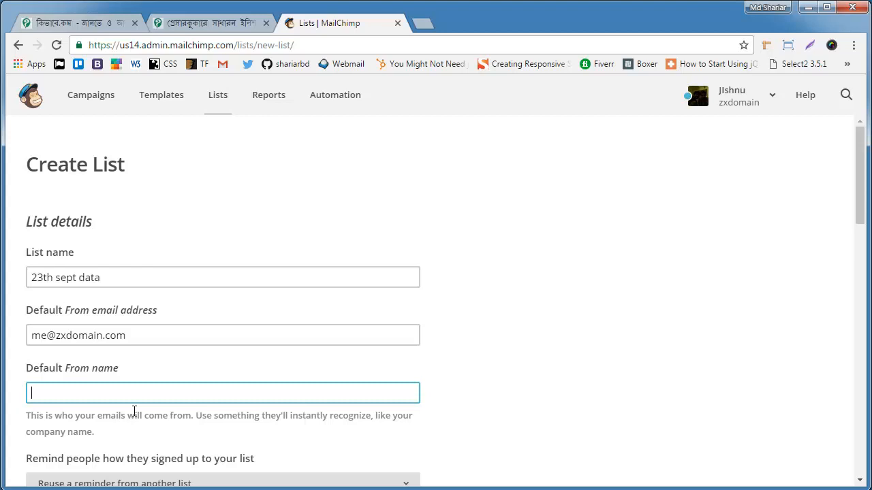
Step: Paste "Hi,we are friends in facebook" as the reminder of how people signed up to the list
{"action": "scroll", "coordinate": [690, 281], "scroll_direction": "down", "scroll_amount": 2}
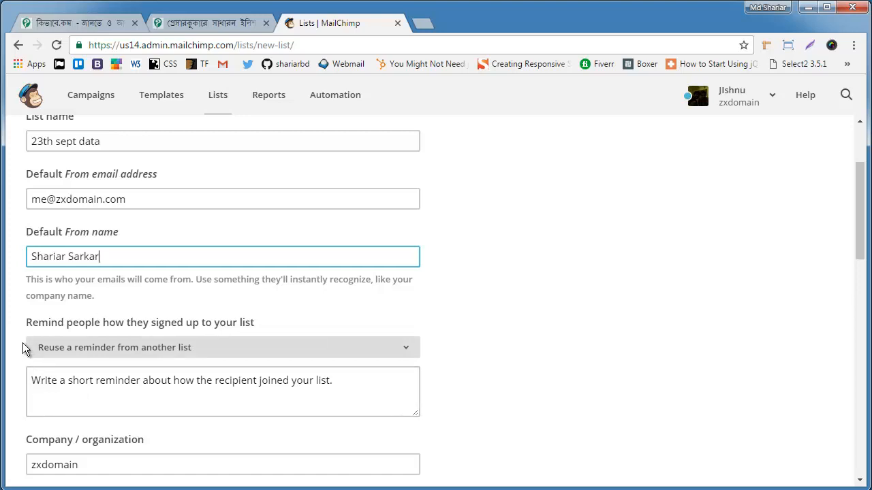
{"action": "left_click", "coordinate": [268, 380]}
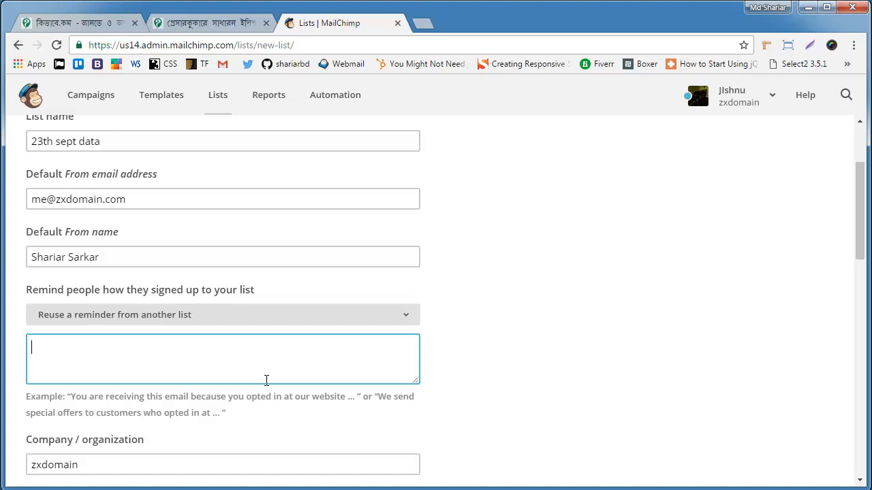
{"action": "type", "text": "Hi,we are friends in facebook"}
Step: Check the prefilled contact details and replace the company / organization name with kivabe
{"action": "scroll", "coordinate": [266, 380], "scroll_direction": "down", "scroll_amount": 1}
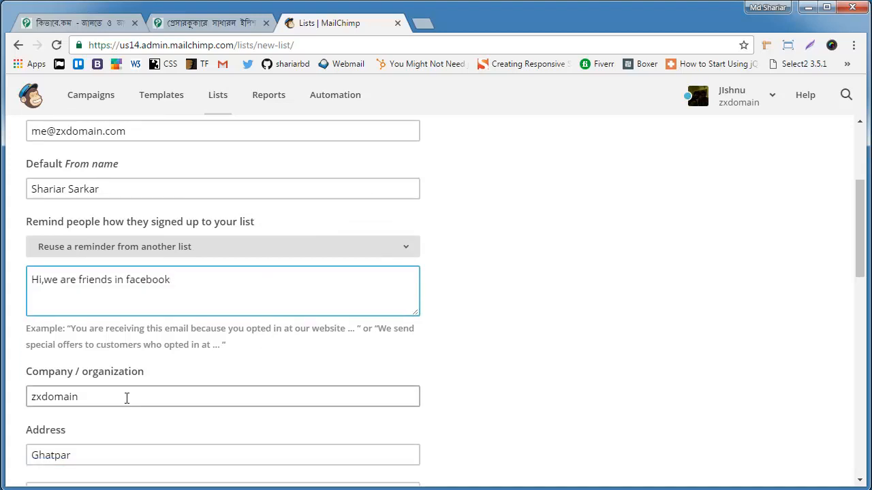
{"action": "scroll", "coordinate": [127, 395], "scroll_direction": "down", "scroll_amount": 2}
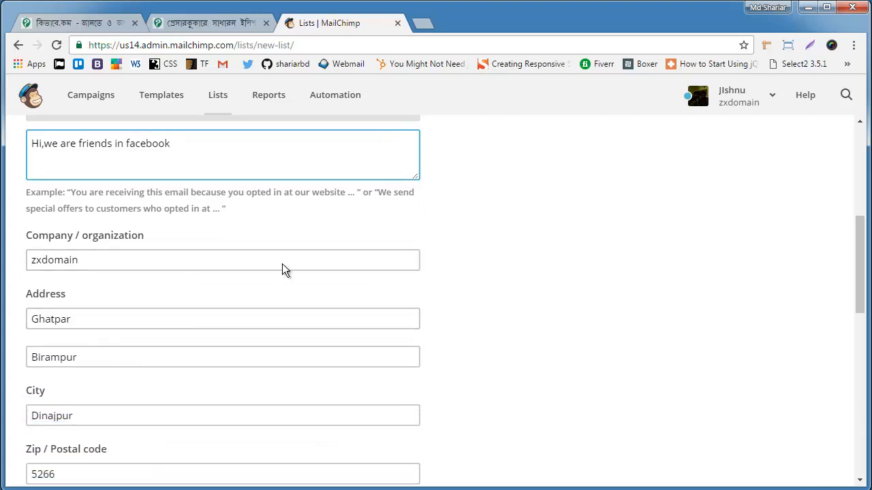
{"action": "left_click", "coordinate": [186, 259]}
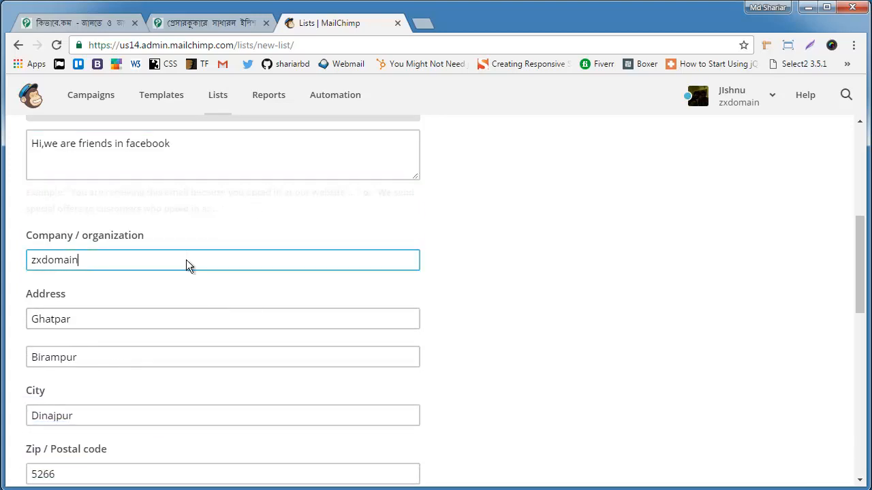
{"action": "scroll", "coordinate": [187, 262], "scroll_direction": "down", "scroll_amount": 4}
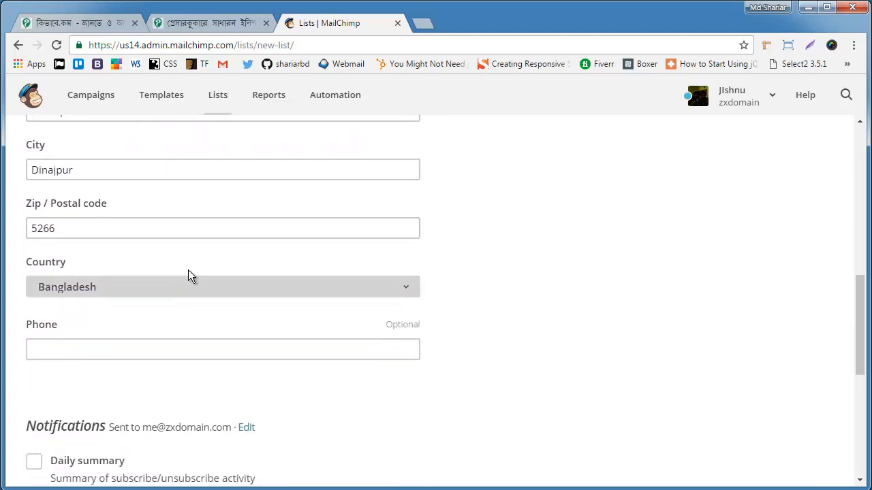
{"action": "scroll", "coordinate": [188, 272], "scroll_direction": "down", "scroll_amount": 2}
{"action": "scroll", "coordinate": [189, 276], "scroll_direction": "up", "scroll_amount": 7}
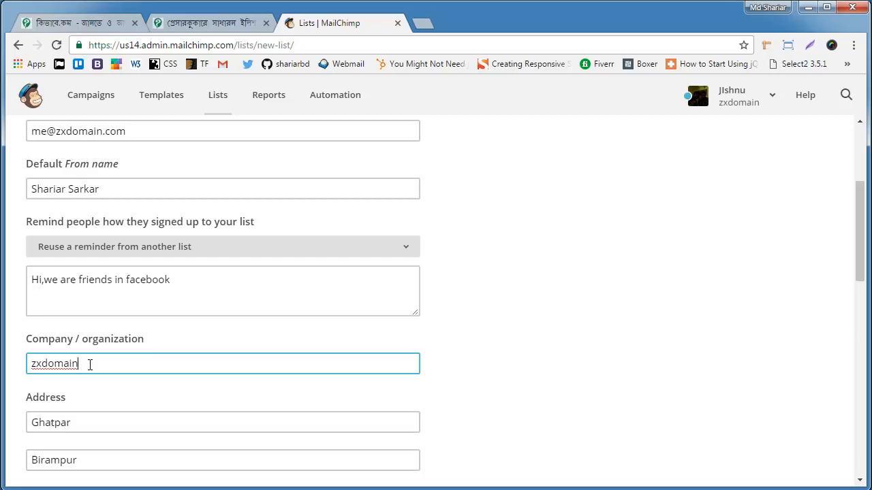
{"action": "left_click_drag", "start_coordinate": [89, 364], "coordinate": [27, 366]}
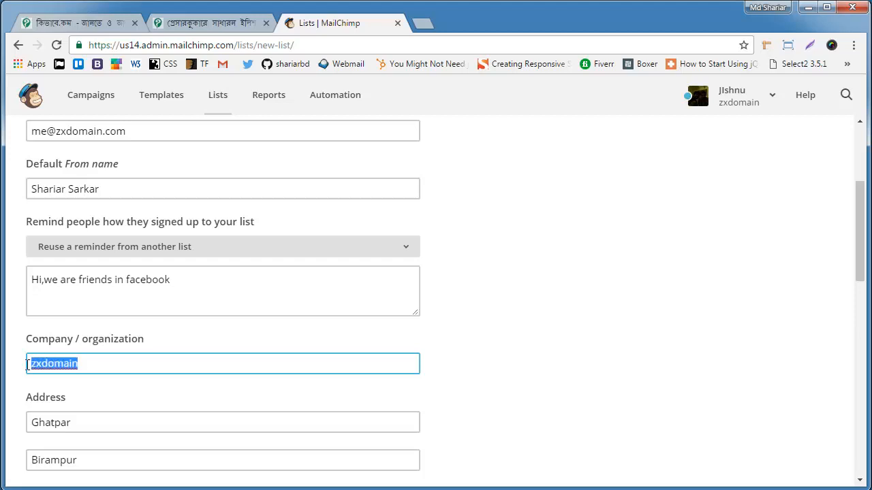
{"action": "type", "text": "kivabe"}
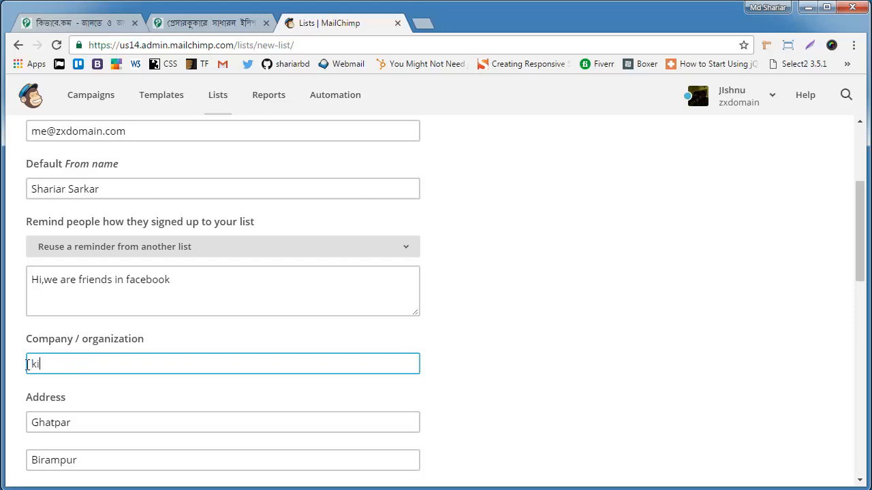
{"action": "type", "text": "m"}
Step: Enable the daily summary and both one-by-one subscribe and unsubscribe notifications, and save the list
{"action": "scroll", "coordinate": [146, 350], "scroll_direction": "down", "scroll_amount": 4}
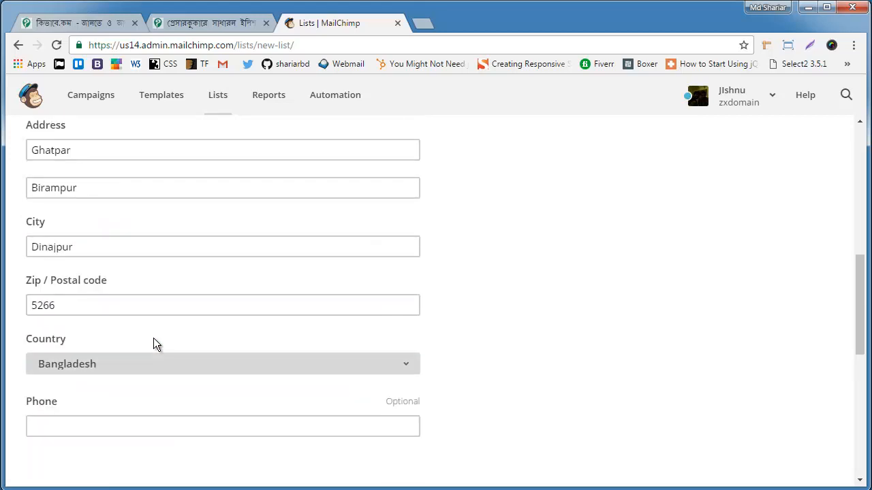
{"action": "scroll", "coordinate": [146, 355], "scroll_direction": "down", "scroll_amount": 2}
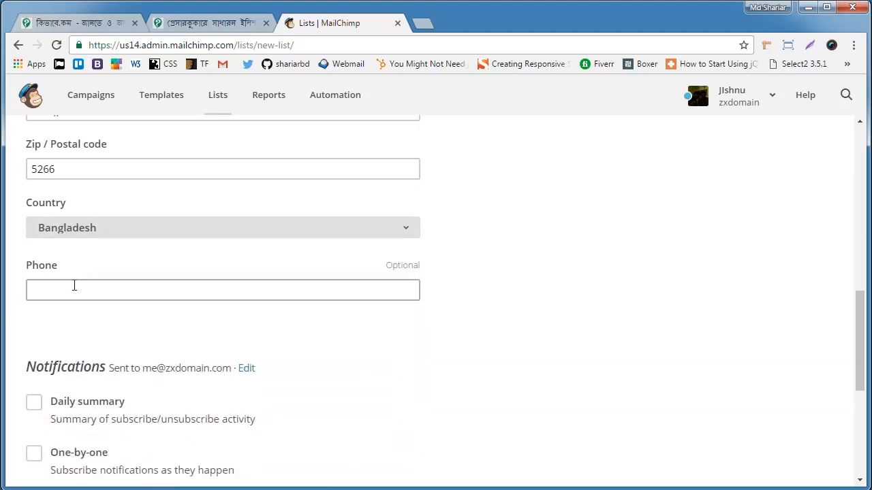
{"action": "scroll", "coordinate": [99, 320], "scroll_direction": "down", "scroll_amount": 1}
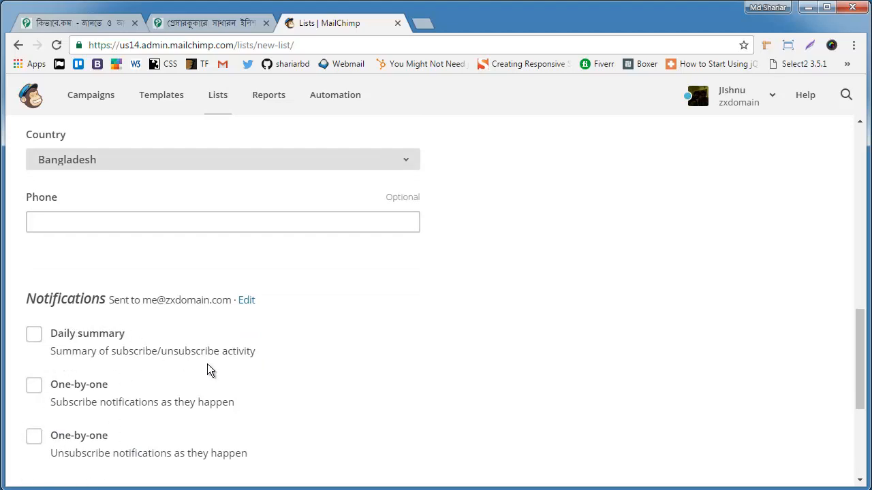
{"action": "left_click", "coordinate": [35, 437]}
{"action": "left_click", "coordinate": [34, 386]}
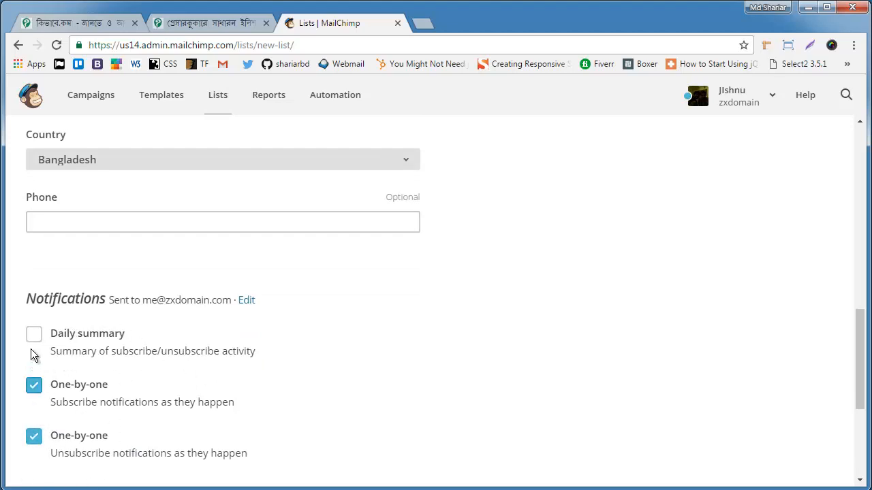
{"action": "left_click", "coordinate": [32, 337]}
{"action": "scroll", "coordinate": [184, 307], "scroll_direction": "down", "scroll_amount": 3}
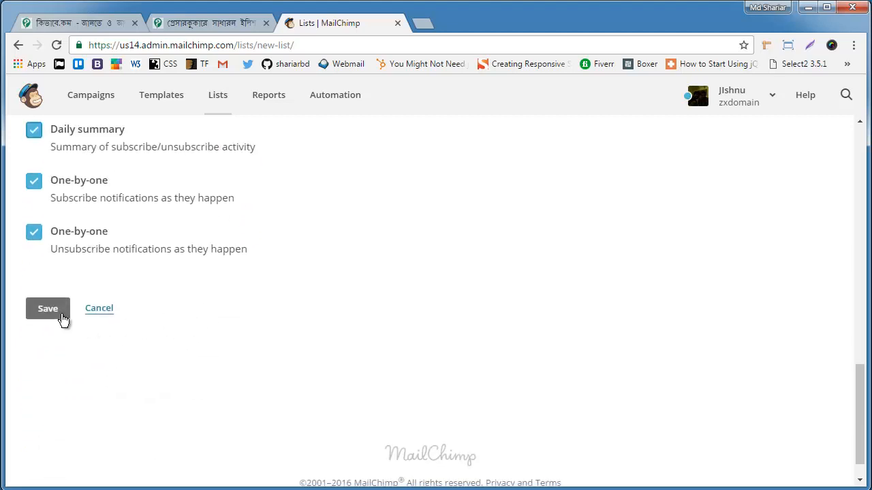
{"action": "left_click", "coordinate": [48, 309]}
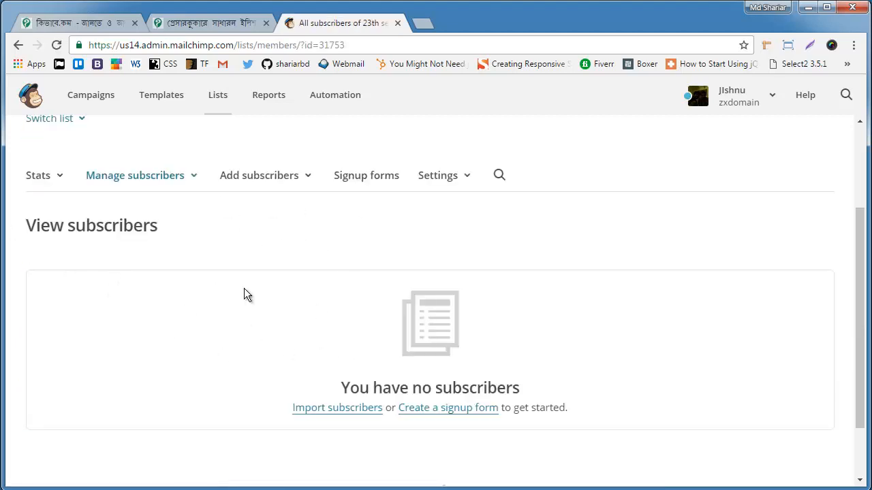
Step: Start importing subscribers into the empty list, using Copy/paste from file as the source
{"action": "left_click", "coordinate": [334, 412]}
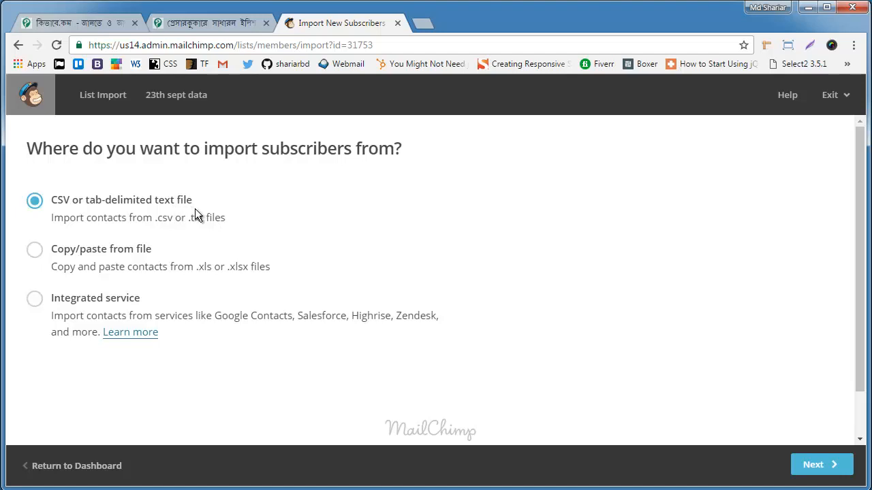
{"action": "left_click", "coordinate": [41, 252]}
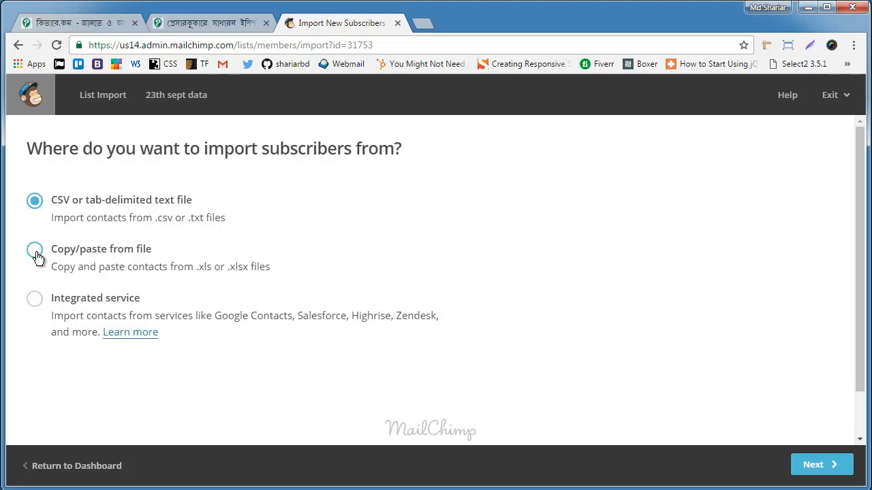
{"action": "left_click", "coordinate": [810, 464]}
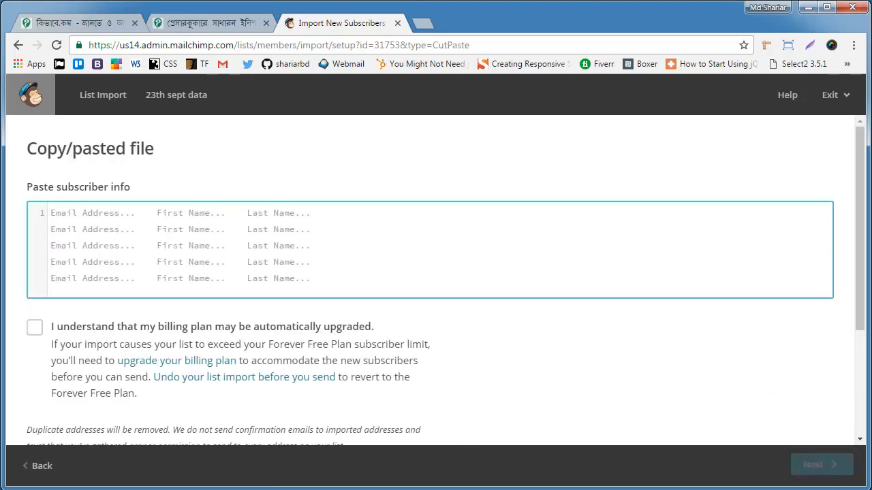
Step: Switch to Sublime Text and copy all the e-mail addresses from the open address list
{"action": "key", "text": "alt+Tab"}
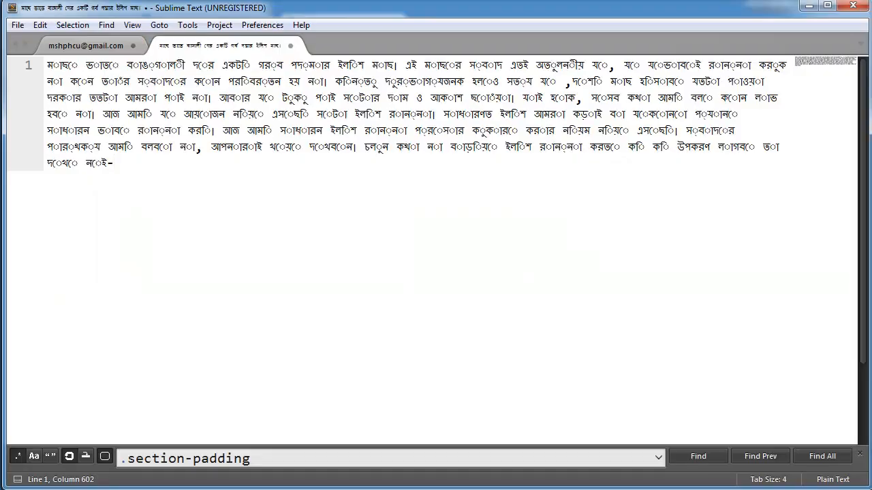
{"action": "left_click", "coordinate": [66, 45]}
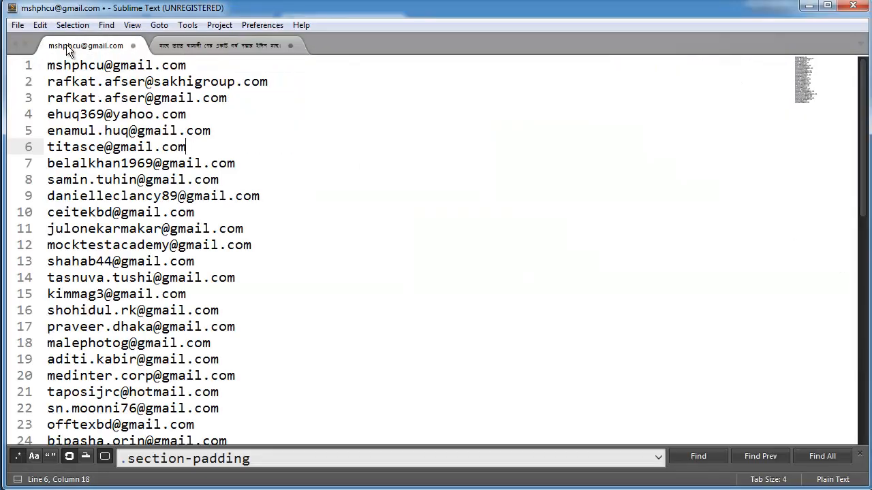
{"action": "left_click", "coordinate": [95, 96]}
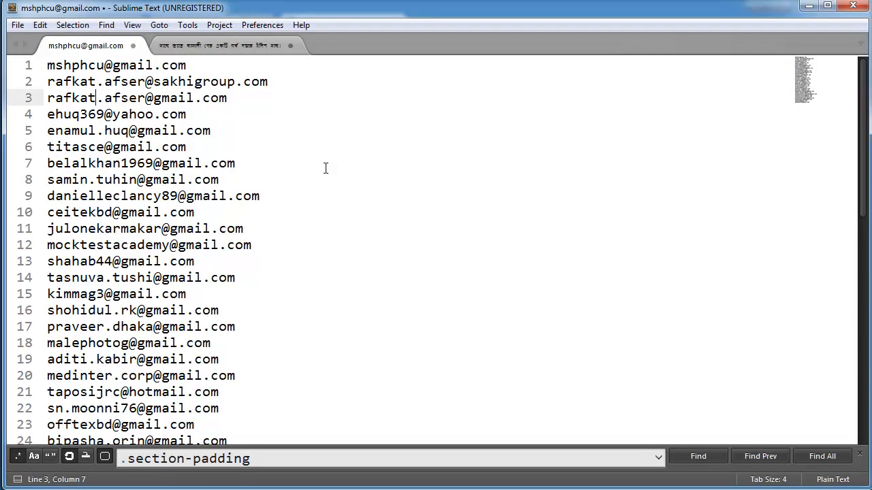
{"action": "key", "text": "ctrl+a"}
{"action": "key", "text": "ctrl+c"}
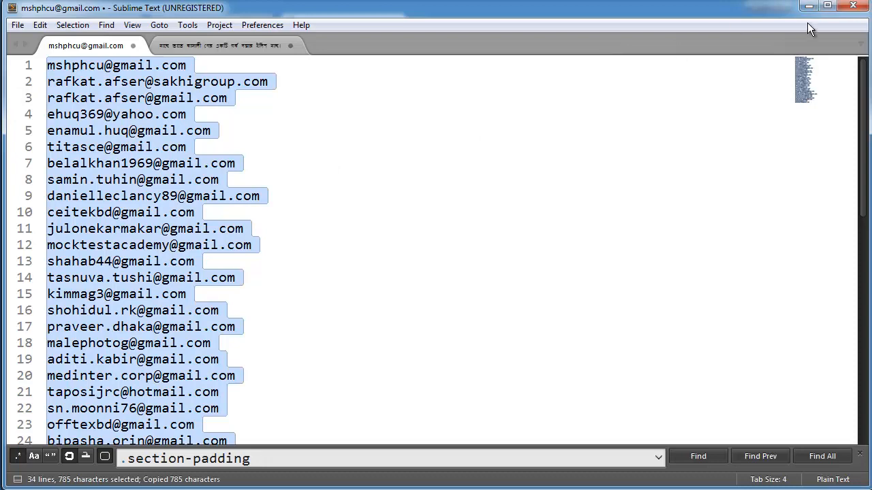
Step: Back in MailChimp, paste the copied addresses as subscriber info, accept the possible billing plan upgrade, and continue to the import review
{"action": "left_click", "coordinate": [808, 6]}
{"action": "left_click", "coordinate": [234, 262]}
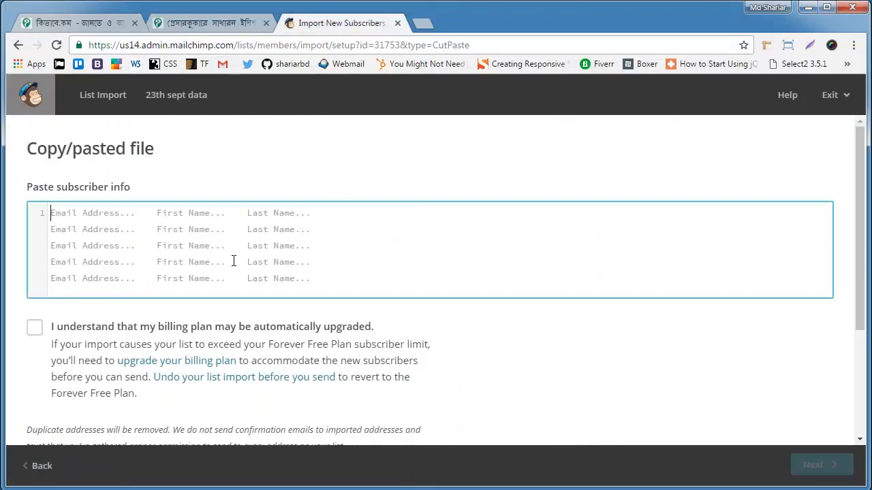
{"action": "key", "text": "ctrl+v"}
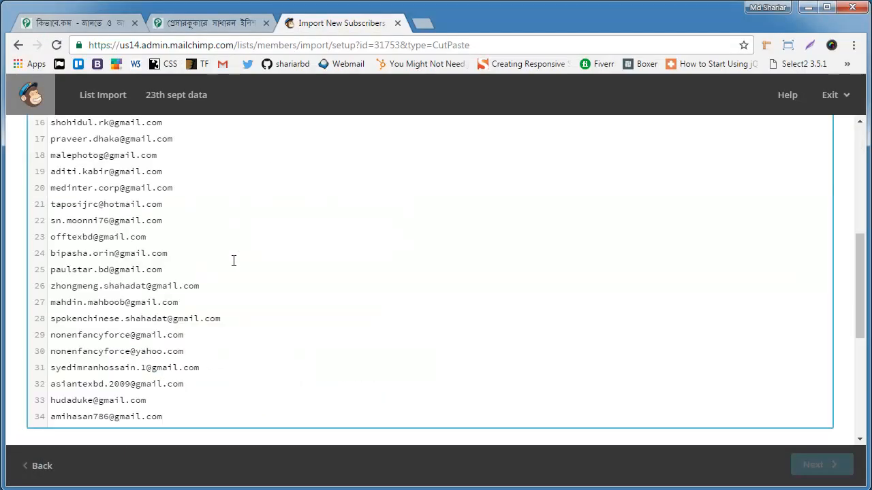
{"action": "scroll", "coordinate": [658, 288], "scroll_direction": "down", "scroll_amount": 5}
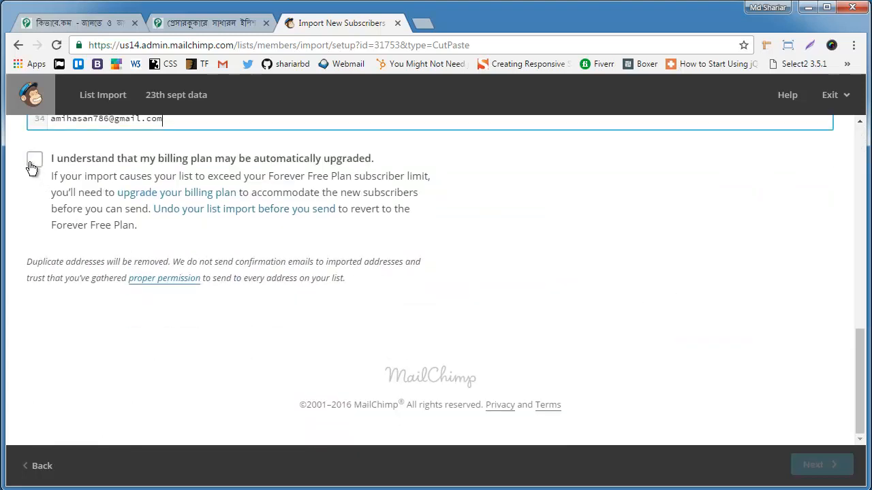
{"action": "left_click", "coordinate": [33, 163]}
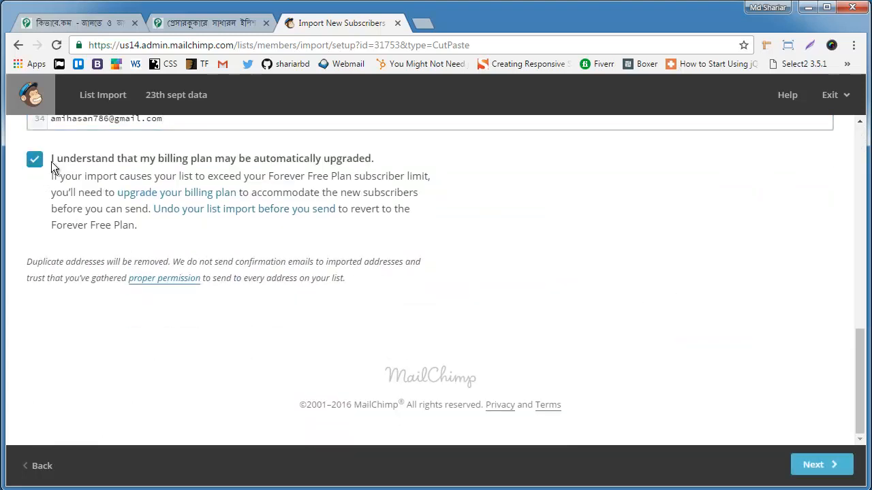
{"action": "left_click", "coordinate": [823, 469]}
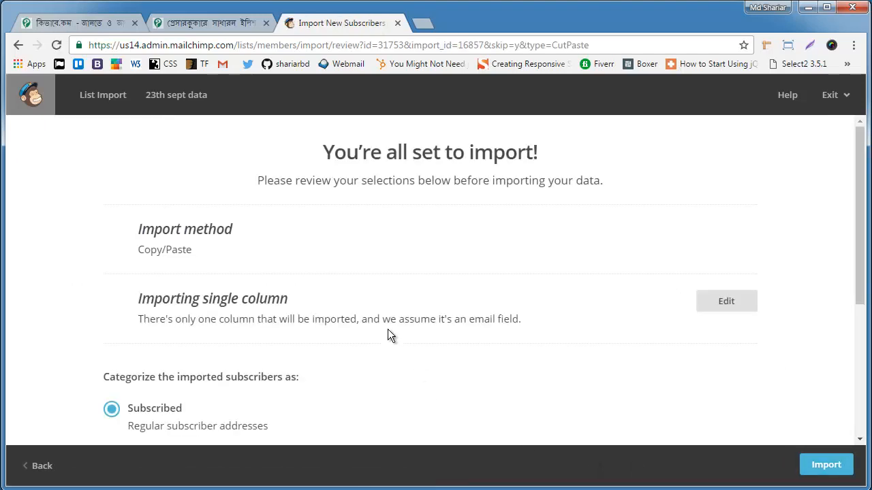
Step: Review the import settings and import the addresses with the Subscribed category
{"action": "scroll", "coordinate": [387, 334], "scroll_direction": "down", "scroll_amount": 3}
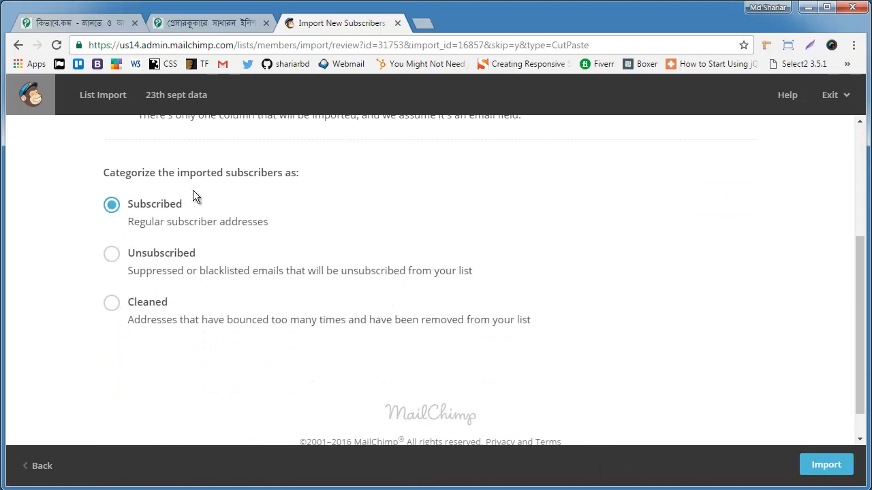
{"action": "left_click_drag", "start_coordinate": [101, 173], "coordinate": [308, 167]}
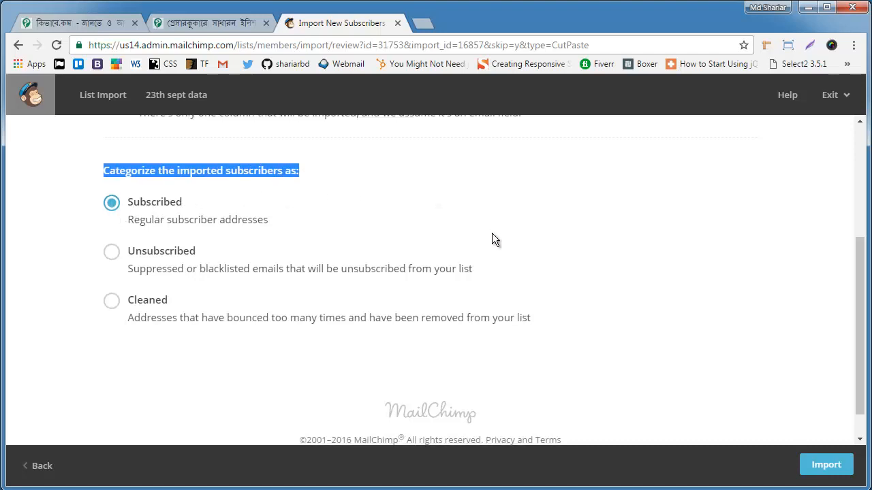
{"action": "scroll", "coordinate": [518, 259], "scroll_direction": "down", "scroll_amount": 1}
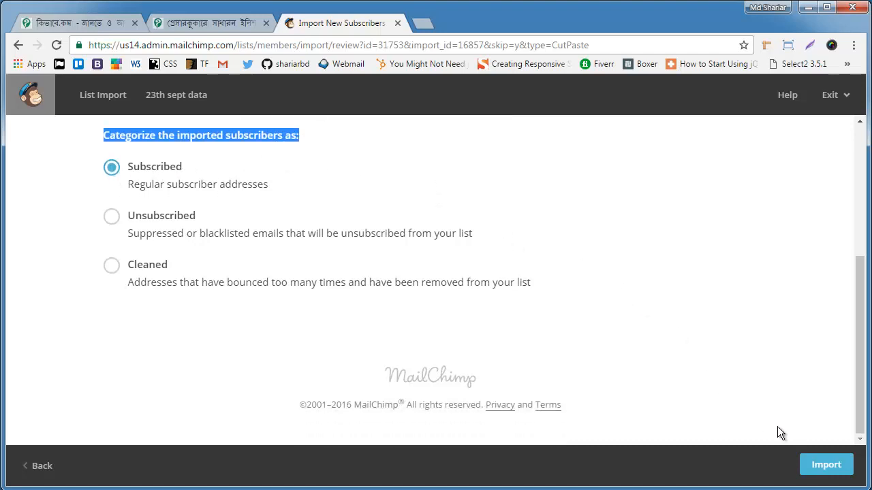
{"action": "left_click", "coordinate": [837, 475]}
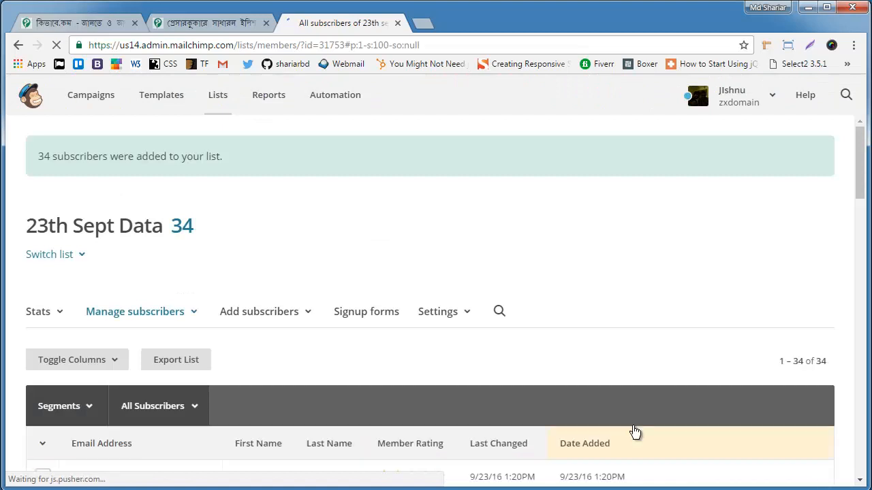
Step: Look through the list's subscriber table to check the imported e-mail addresses
{"action": "scroll", "coordinate": [496, 380], "scroll_direction": "down", "scroll_amount": 4}
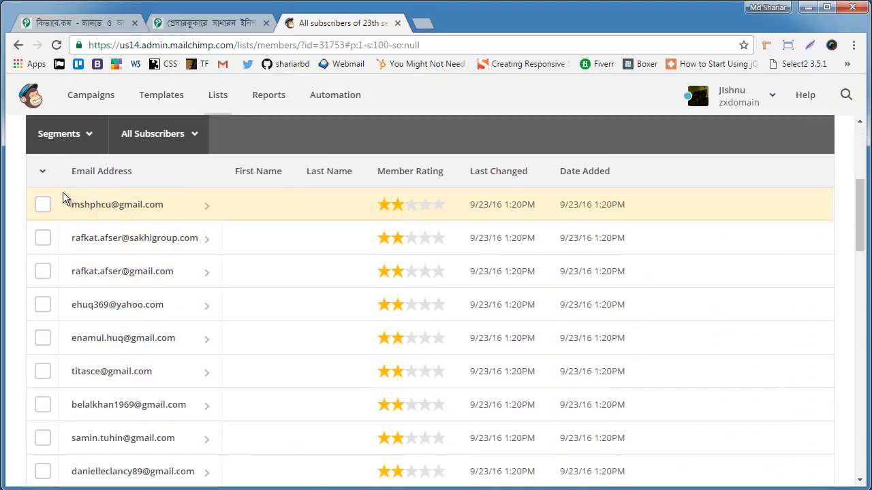
{"action": "scroll", "coordinate": [181, 249], "scroll_direction": "down", "scroll_amount": 4}
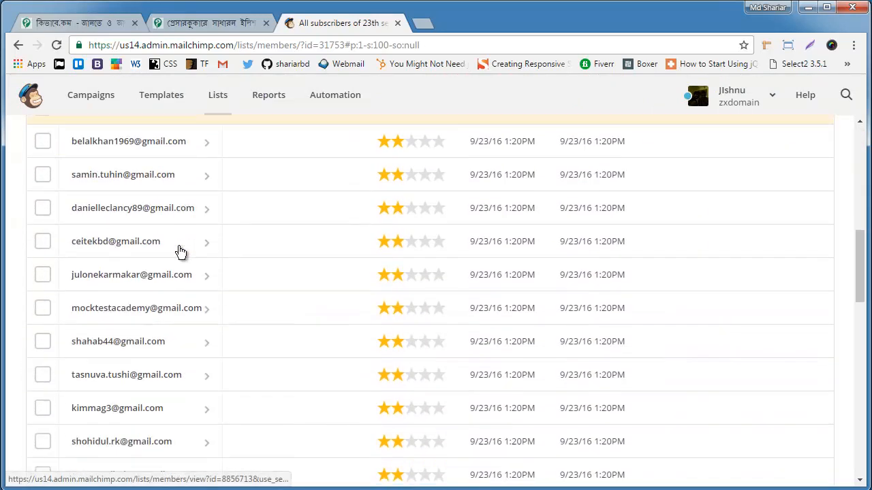
{"action": "scroll", "coordinate": [181, 252], "scroll_direction": "down", "scroll_amount": 9}
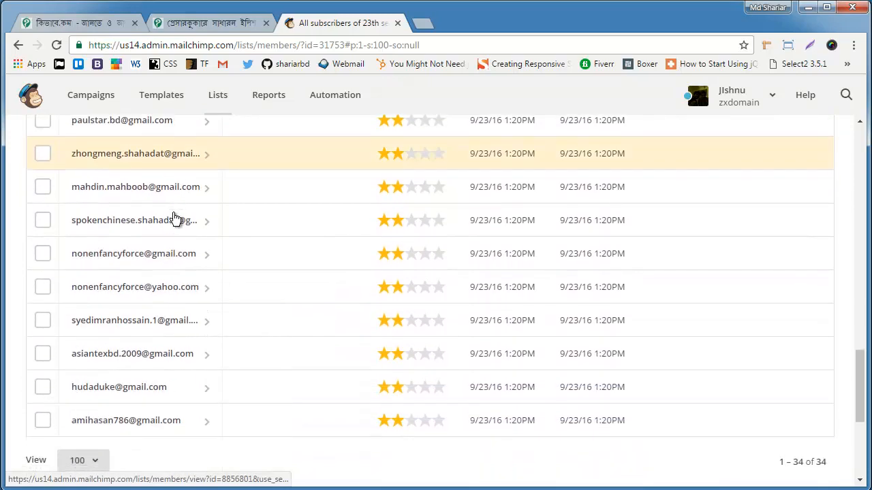
{"action": "scroll", "coordinate": [176, 218], "scroll_direction": "down", "scroll_amount": 3}
{"action": "scroll", "coordinate": [493, 325], "scroll_direction": "up", "scroll_amount": 12}
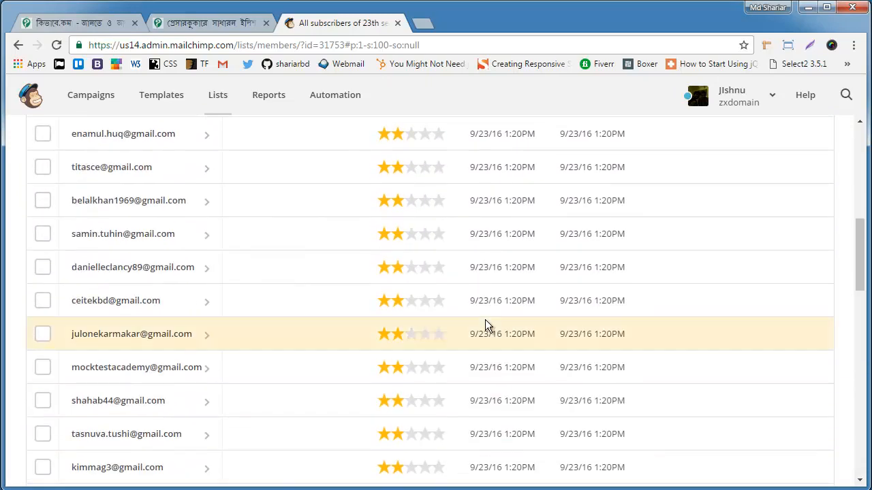
{"action": "scroll", "coordinate": [485, 320], "scroll_direction": "up", "scroll_amount": 7}
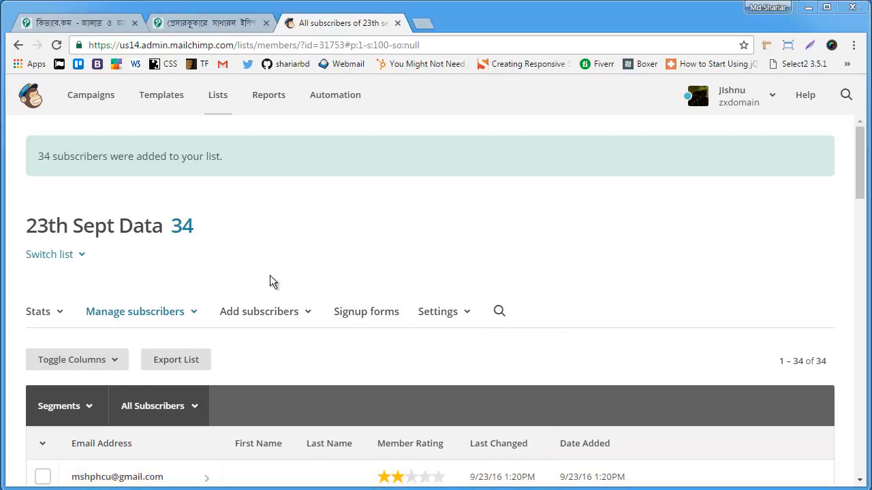
Step: Create a new template from the Basic 1 Column layout
{"action": "left_click", "coordinate": [164, 103]}
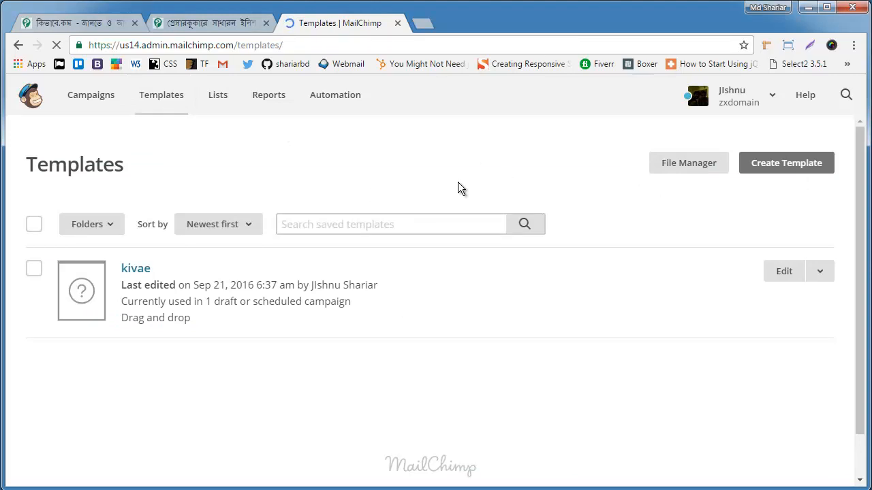
{"action": "left_click", "coordinate": [800, 168]}
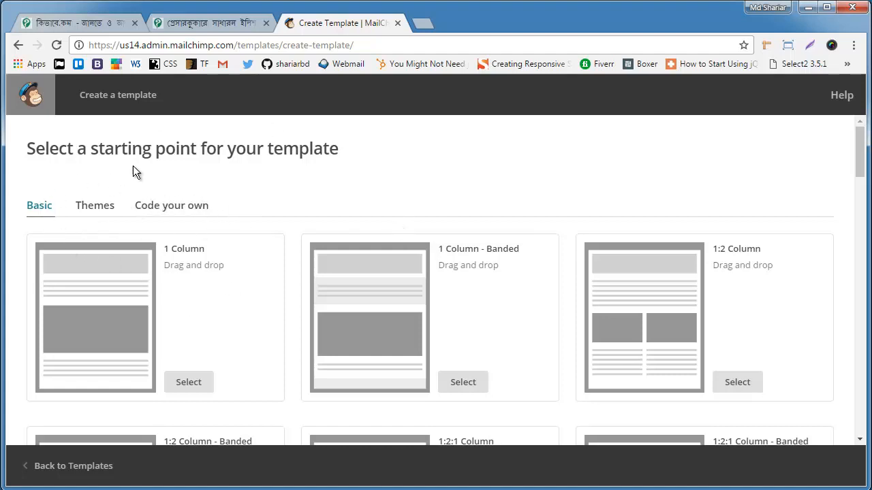
{"action": "scroll", "coordinate": [157, 257], "scroll_direction": "down", "scroll_amount": 1}
{"action": "scroll", "coordinate": [158, 256], "scroll_direction": "down", "scroll_amount": 3}
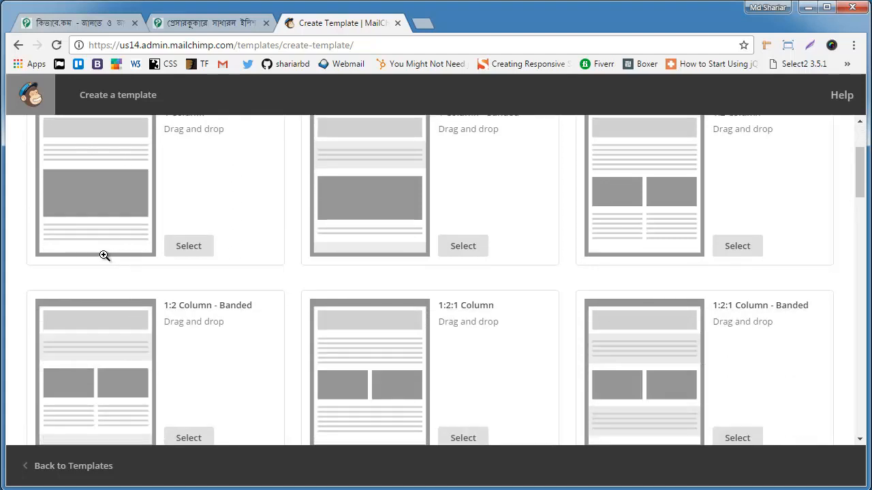
{"action": "scroll", "coordinate": [334, 261], "scroll_direction": "up", "scroll_amount": 2}
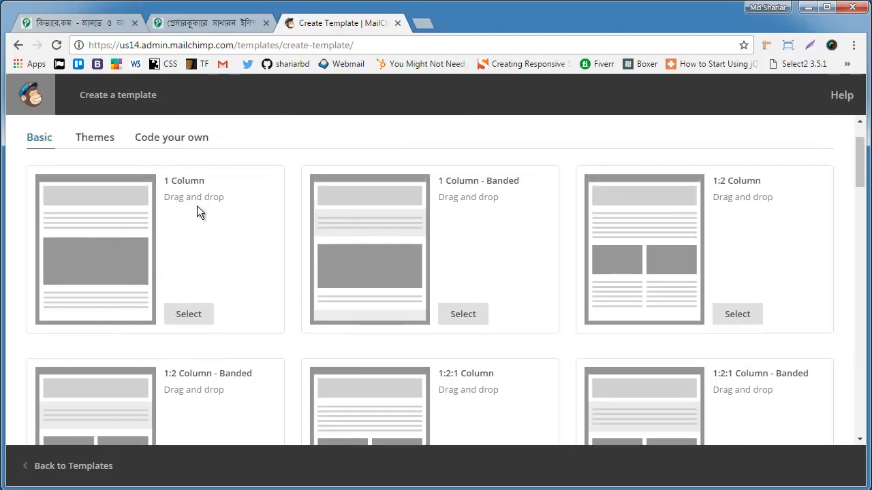
{"action": "left_click", "coordinate": [184, 316]}
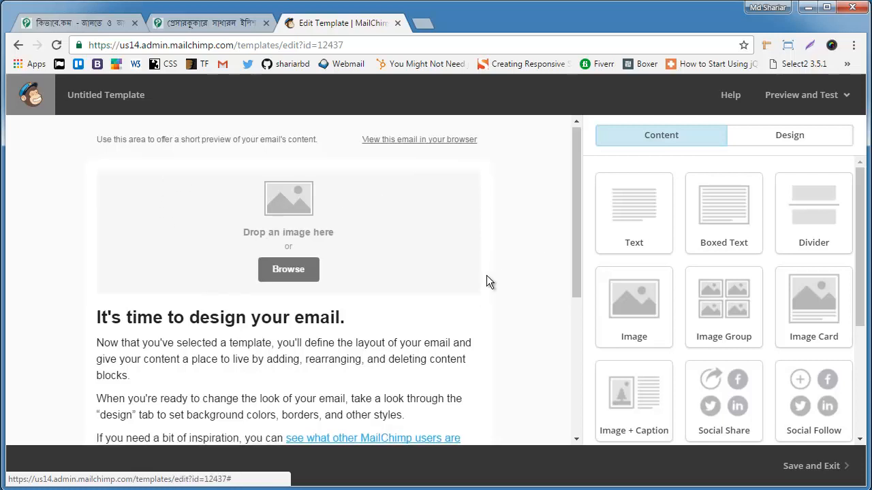
Step: Look over the template's default content, and copy the title "প্রেসারকুকারে সাধারন ইলিশ রান্নার রেসিপি" from the open kivabe.com recipe post
{"action": "scroll", "coordinate": [454, 288], "scroll_direction": "down", "scroll_amount": 3}
{"action": "scroll", "coordinate": [375, 255], "scroll_direction": "down", "scroll_amount": 1}
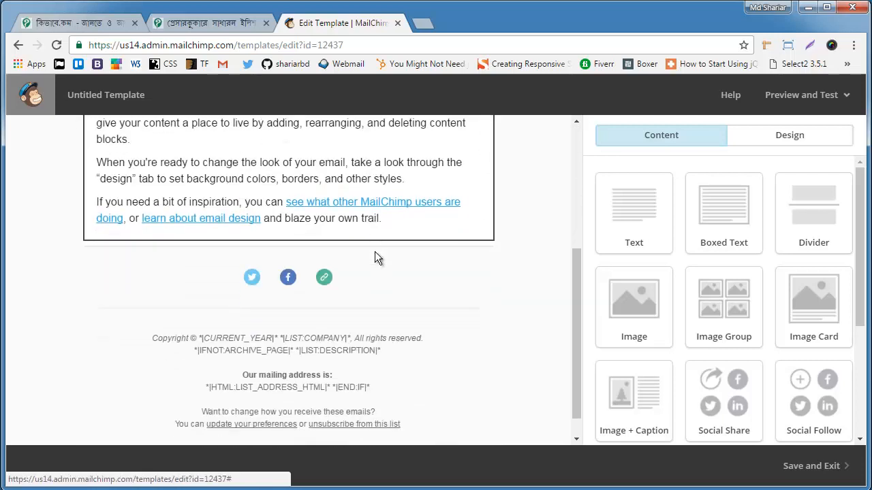
{"action": "scroll", "coordinate": [164, 300], "scroll_direction": "up", "scroll_amount": 3}
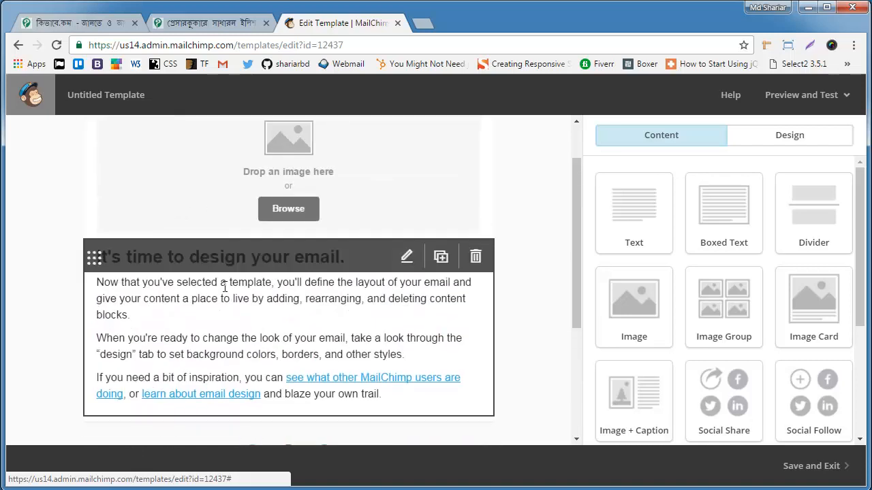
{"action": "scroll", "coordinate": [175, 268], "scroll_direction": "up", "scroll_amount": 1}
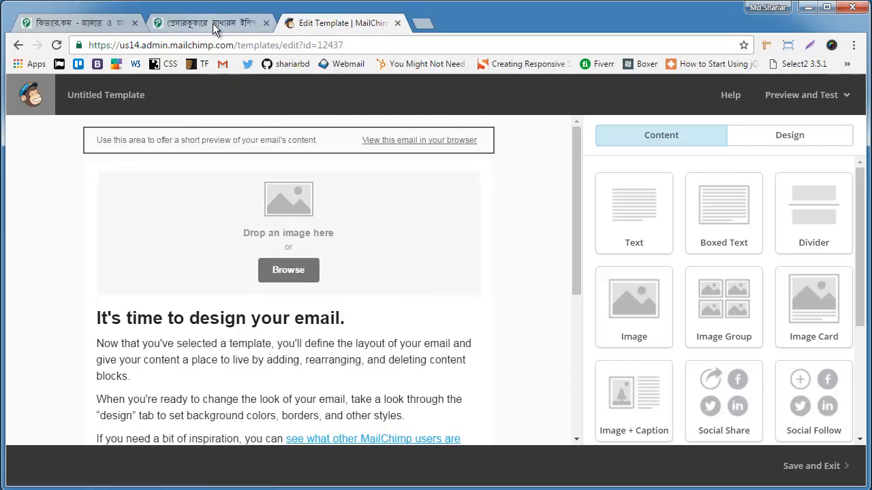
{"action": "left_click", "coordinate": [212, 24]}
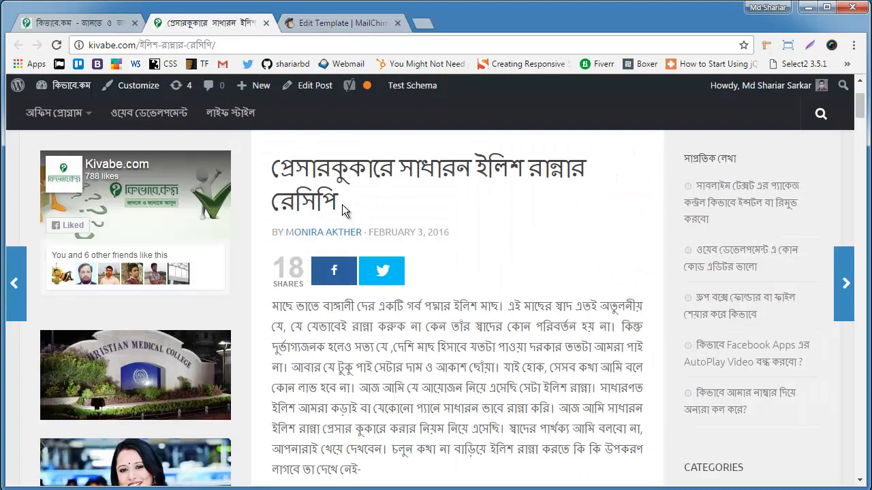
{"action": "left_click_drag", "start_coordinate": [340, 204], "coordinate": [272, 160]}
{"action": "key", "text": "ctrl+c"}
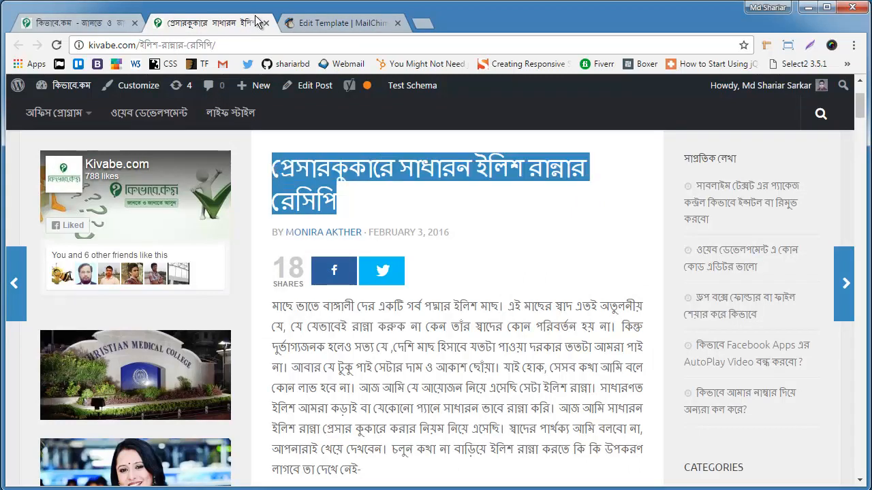
Step: Replace the template's short preview text above the image block with the copied recipe title, and save and close the text block
{"action": "left_click", "coordinate": [341, 23]}
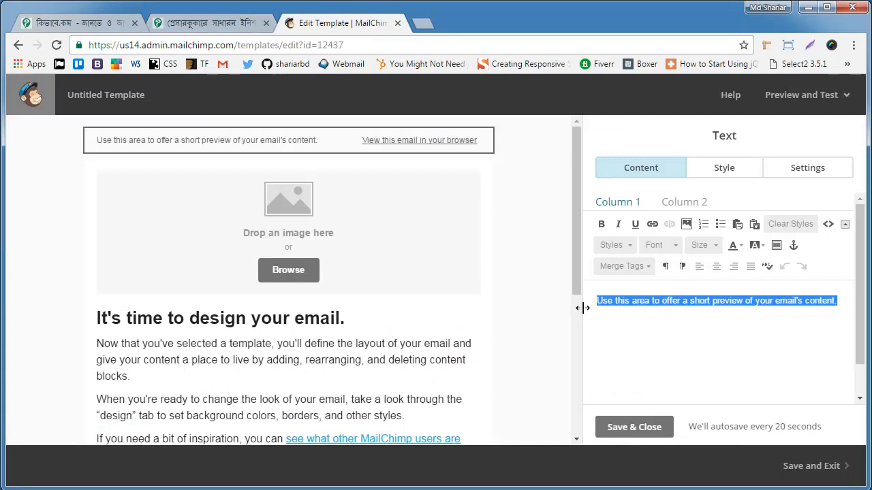
{"action": "key", "text": "ctrl+v"}
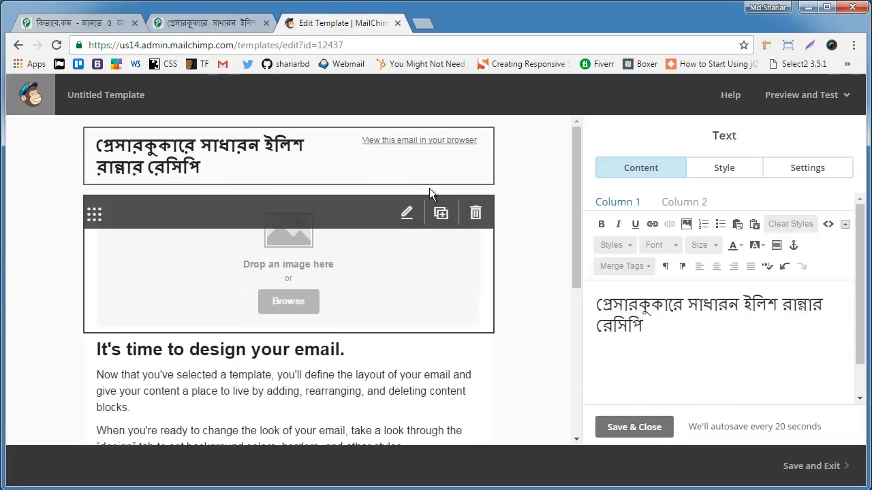
{"action": "left_click", "coordinate": [650, 429]}
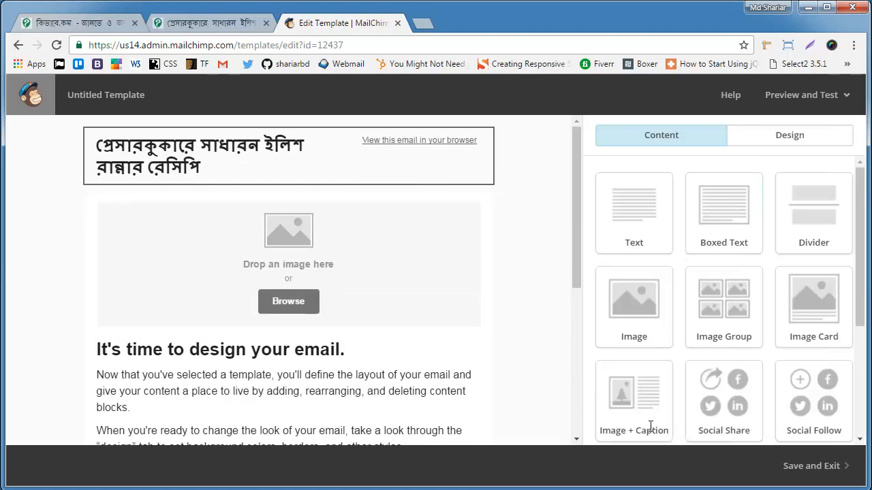
{"action": "mouse_move", "coordinate": [329, 278]}
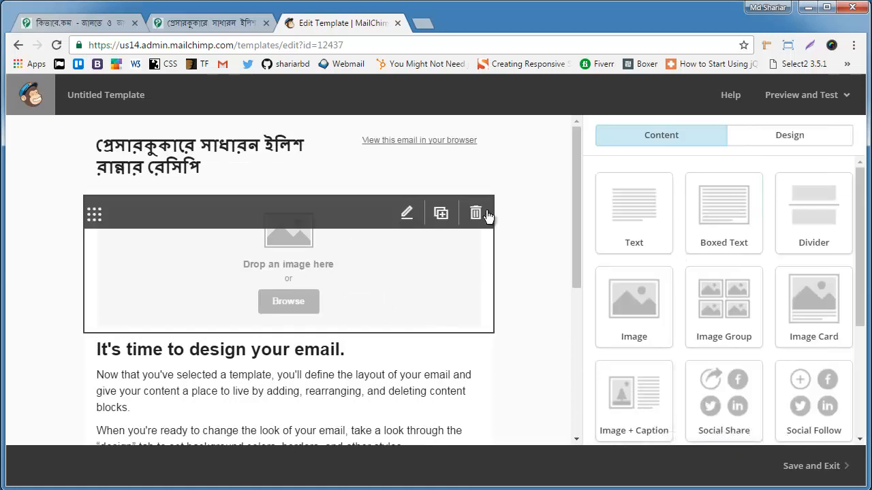
Step: Upload ilish.jpg from the Desktop into the template's empty image block, and save and close the block
{"action": "left_click", "coordinate": [406, 220]}
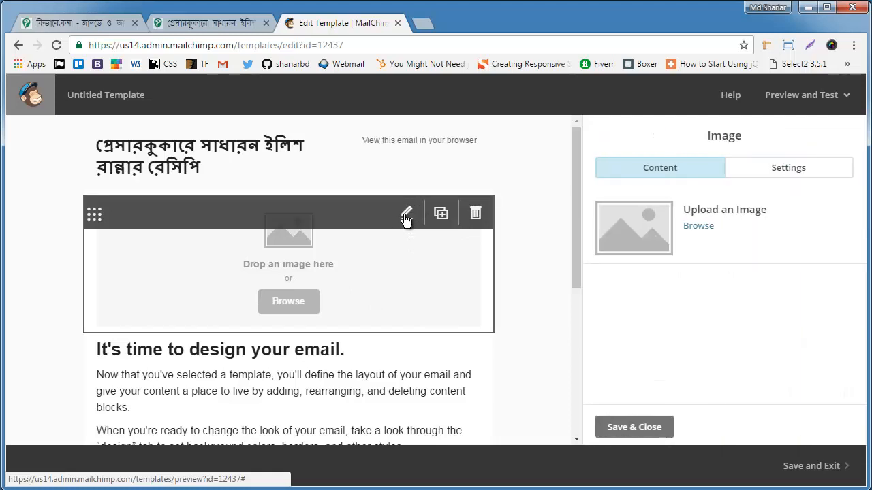
{"action": "left_click", "coordinate": [705, 229]}
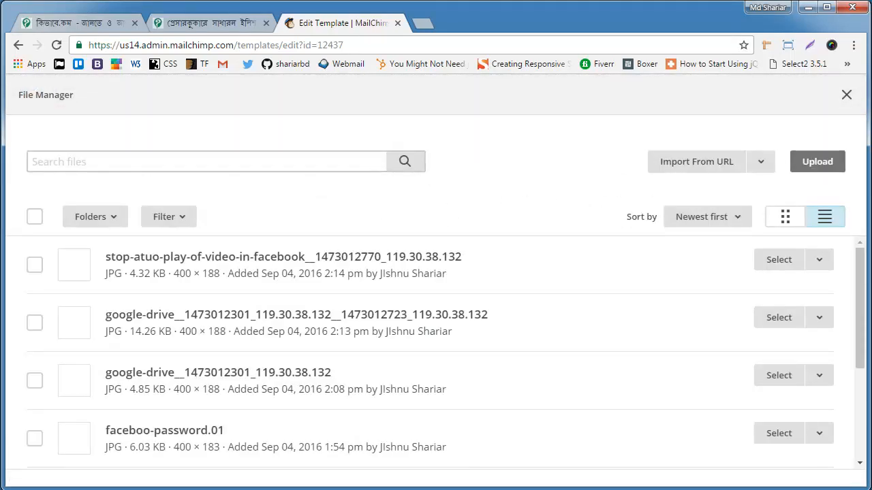
{"action": "left_click", "coordinate": [833, 163]}
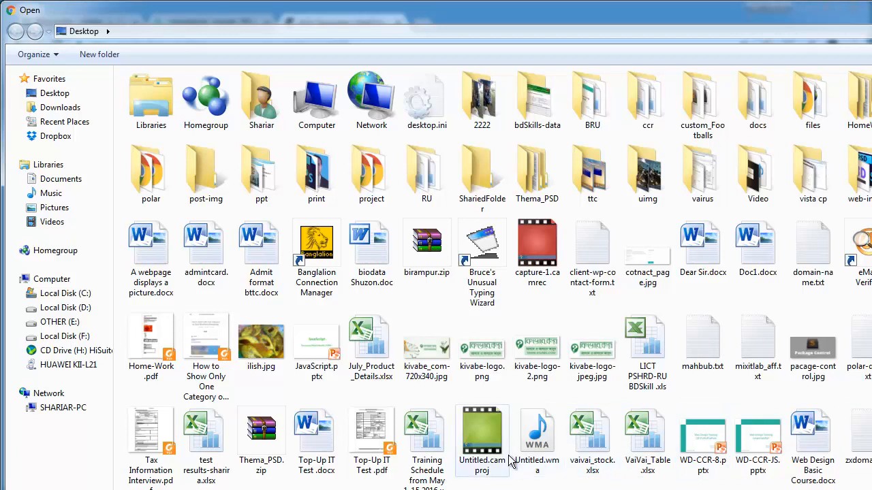
{"action": "left_click", "coordinate": [281, 353]}
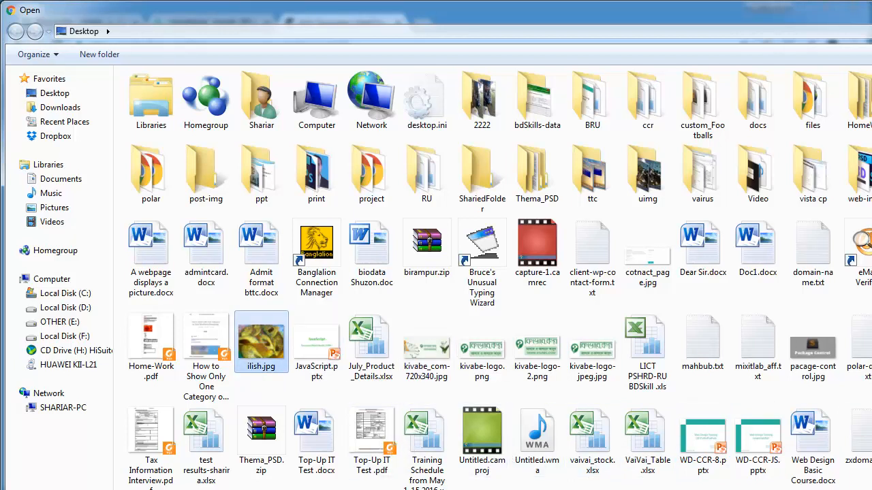
{"action": "key", "text": "Return"}
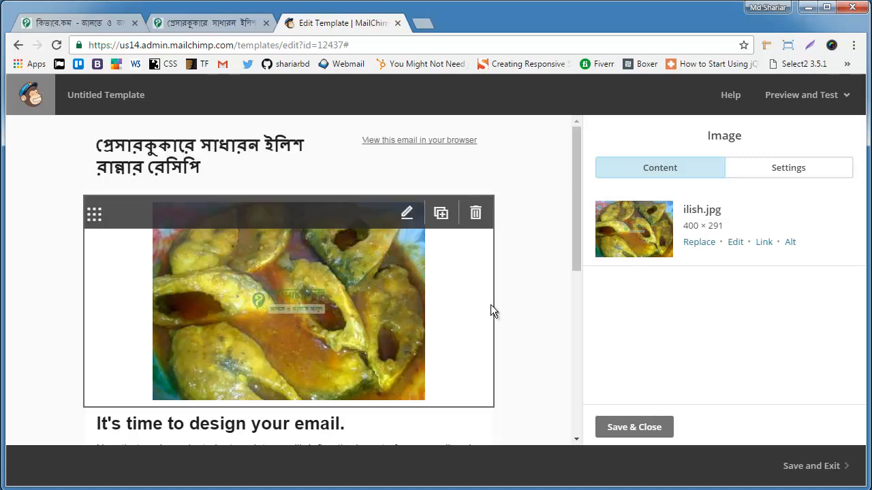
{"action": "scroll", "coordinate": [561, 264], "scroll_direction": "down", "scroll_amount": 1}
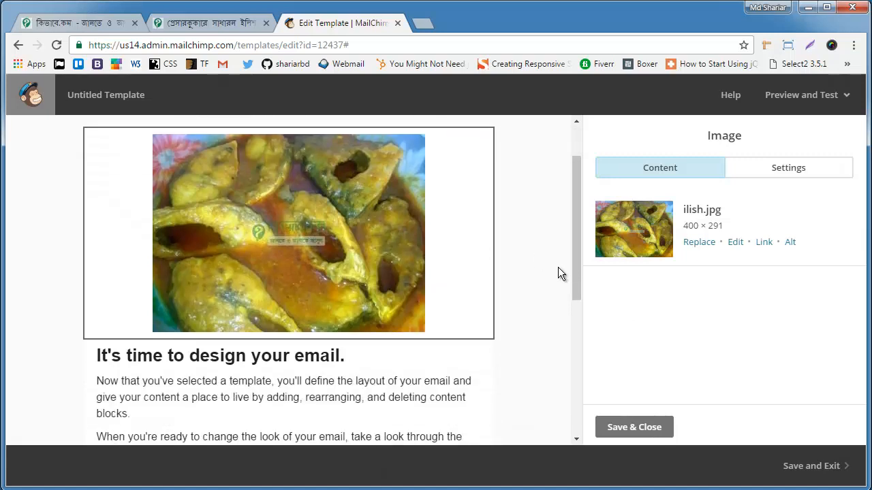
{"action": "scroll", "coordinate": [558, 267], "scroll_direction": "up", "scroll_amount": 1}
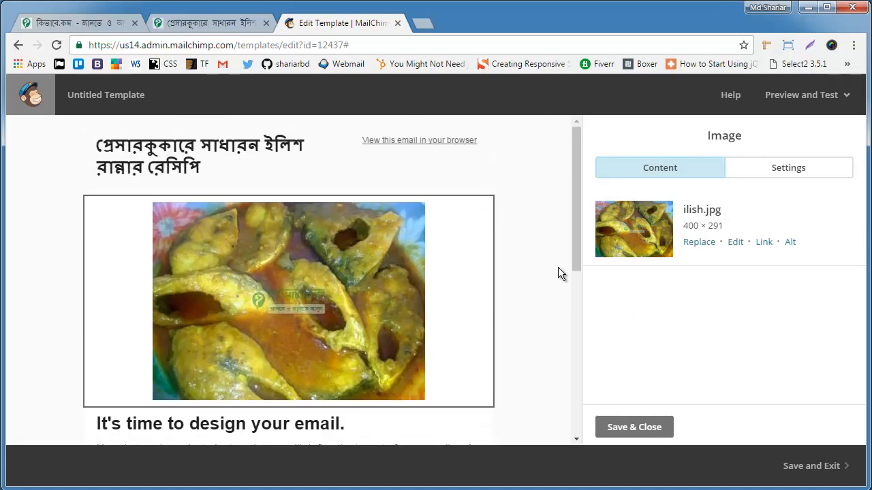
{"action": "scroll", "coordinate": [535, 273], "scroll_direction": "down", "scroll_amount": 1}
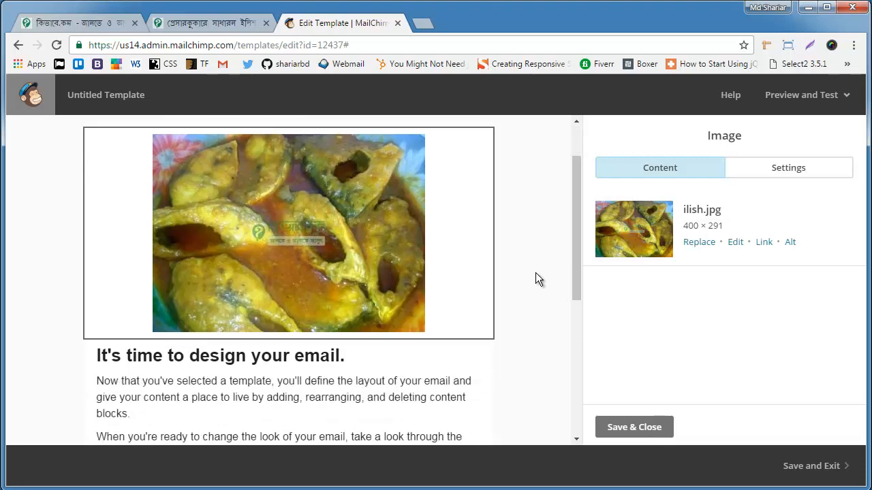
{"action": "scroll", "coordinate": [535, 273], "scroll_direction": "up", "scroll_amount": 1}
{"action": "scroll", "coordinate": [536, 278], "scroll_direction": "down", "scroll_amount": 2}
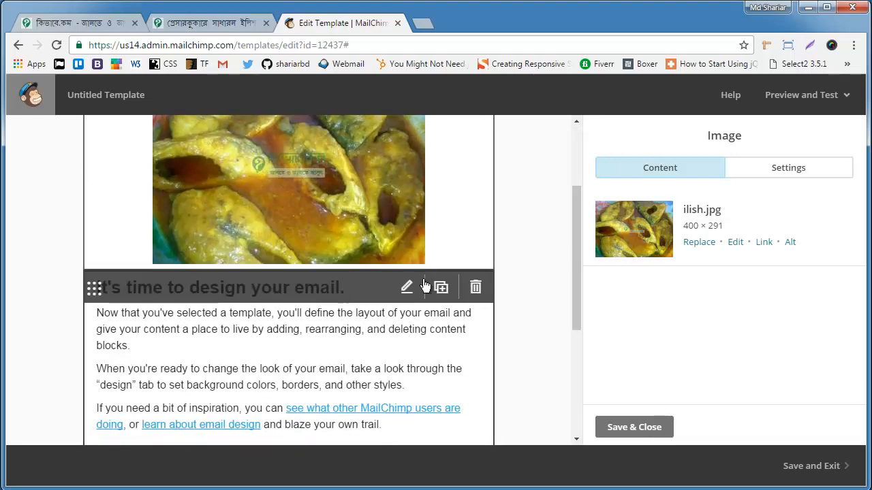
{"action": "scroll", "coordinate": [438, 270], "scroll_direction": "up", "scroll_amount": 2}
{"action": "scroll", "coordinate": [417, 371], "scroll_direction": "down", "scroll_amount": 2}
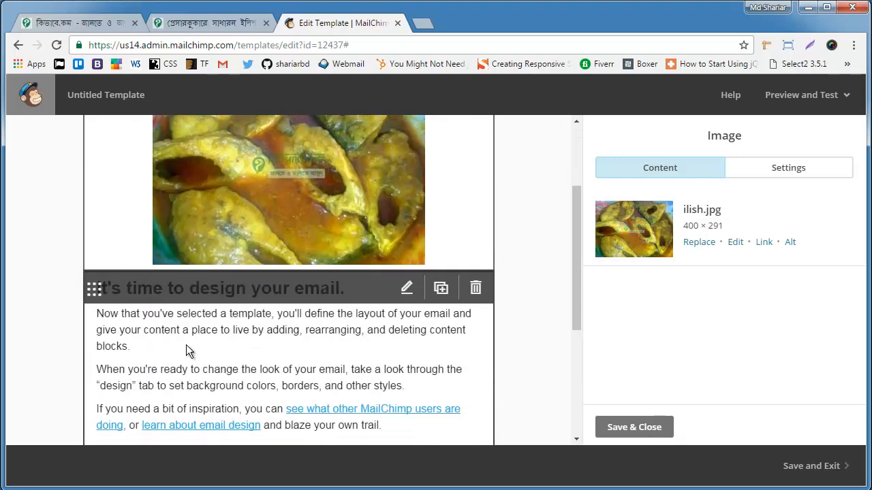
{"action": "left_click", "coordinate": [634, 428]}
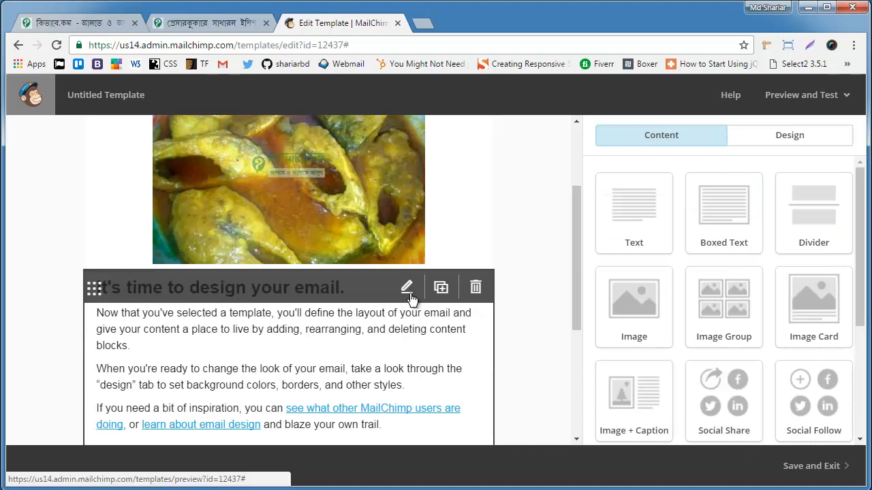
Step: Delete all the default content of the text block below the image
{"action": "left_click", "coordinate": [408, 292]}
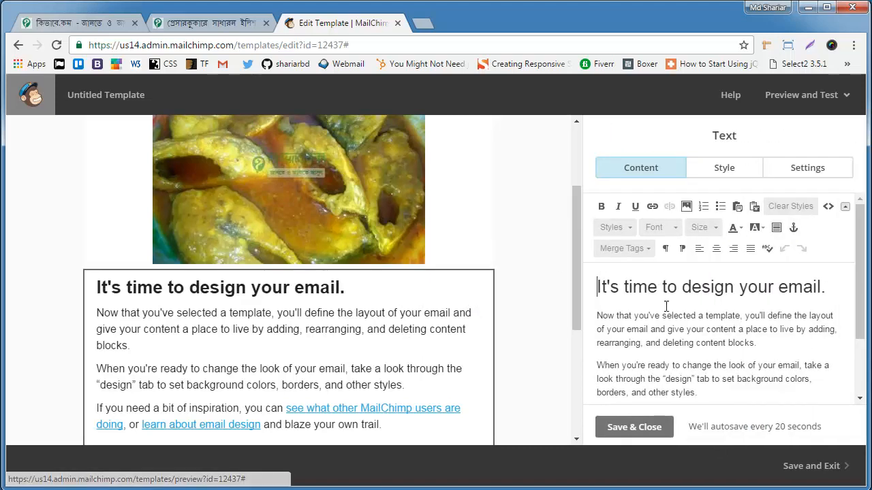
{"action": "scroll", "coordinate": [723, 366], "scroll_direction": "down", "scroll_amount": 3}
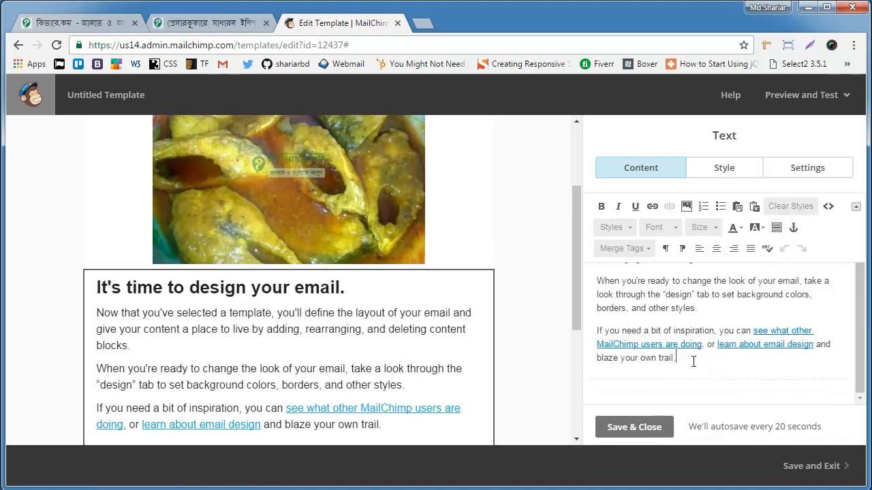
{"action": "left_click_drag", "start_coordinate": [675, 358], "coordinate": [620, 344]}
{"action": "left_click_drag", "start_coordinate": [608, 310], "coordinate": [595, 285]}
{"action": "key", "text": "BackSpace"}
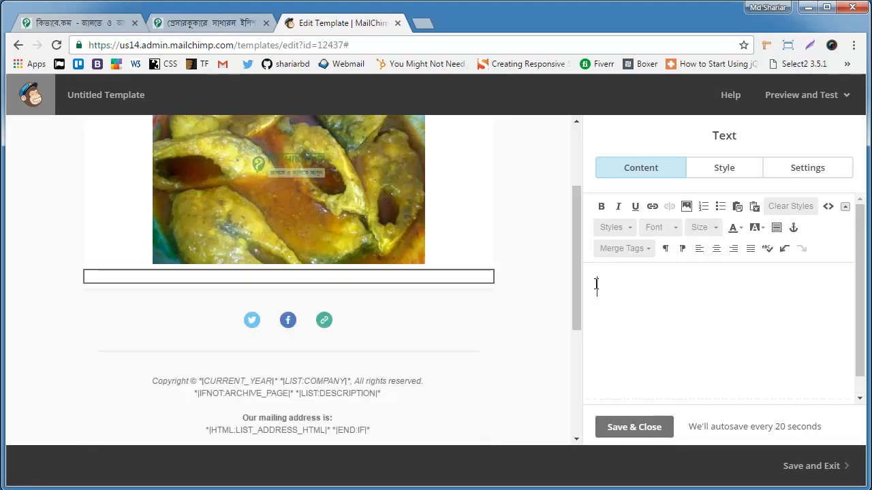
Step: Copy the introductory paragraph of the open kivabe.com recipe post into the emptied text block below the image
{"action": "left_click", "coordinate": [199, 27]}
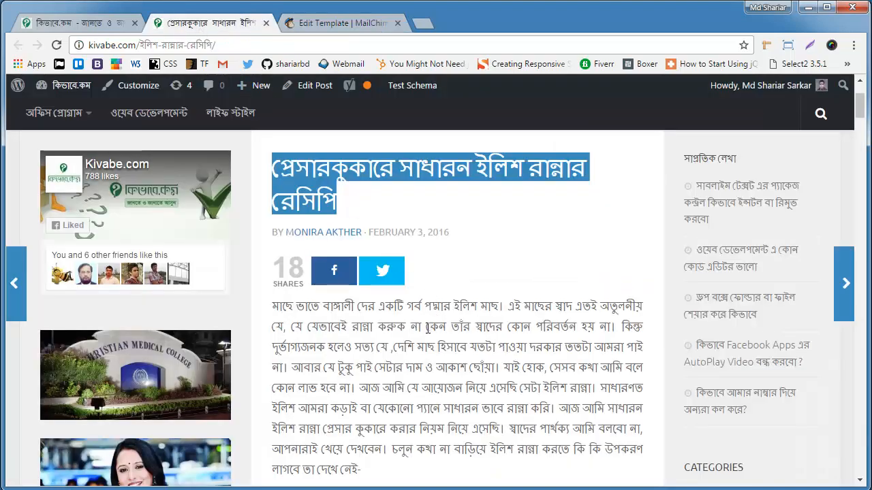
{"action": "scroll", "coordinate": [371, 404], "scroll_direction": "down", "scroll_amount": 1}
{"action": "left_click_drag", "start_coordinate": [371, 403], "coordinate": [272, 235]}
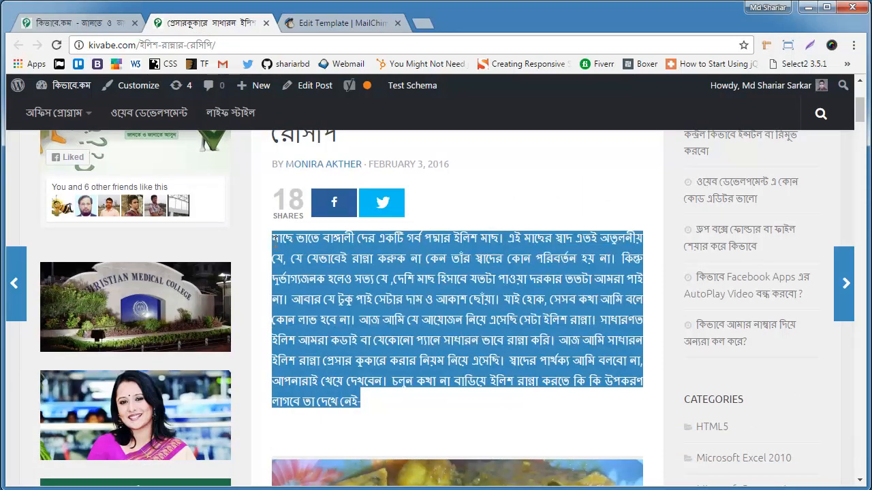
{"action": "left_click", "coordinate": [320, 24]}
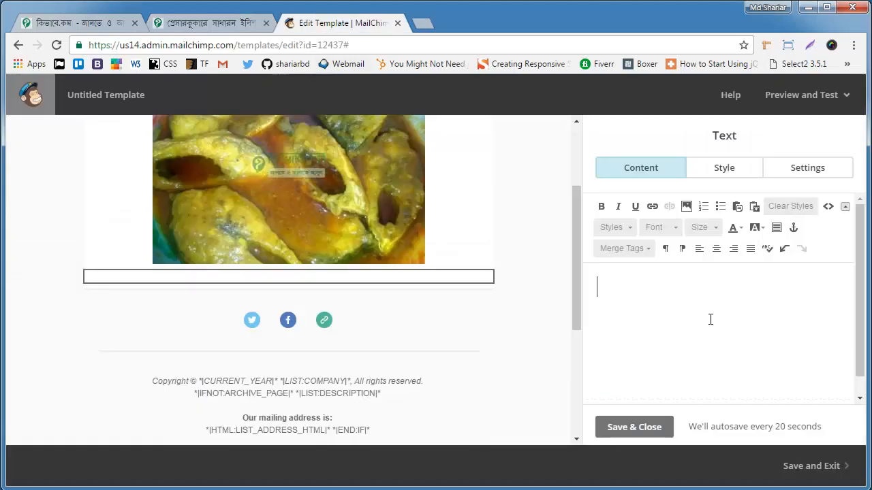
{"action": "key", "text": "ctrl+v"}
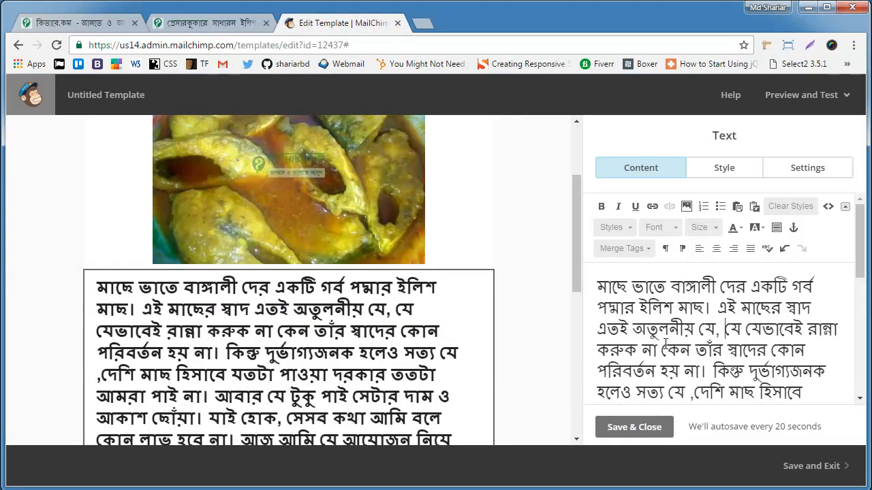
Step: Add the words "read more" at the end of the pasted recipe paragraph
{"action": "scroll", "coordinate": [726, 365], "scroll_direction": "down", "scroll_amount": 5}
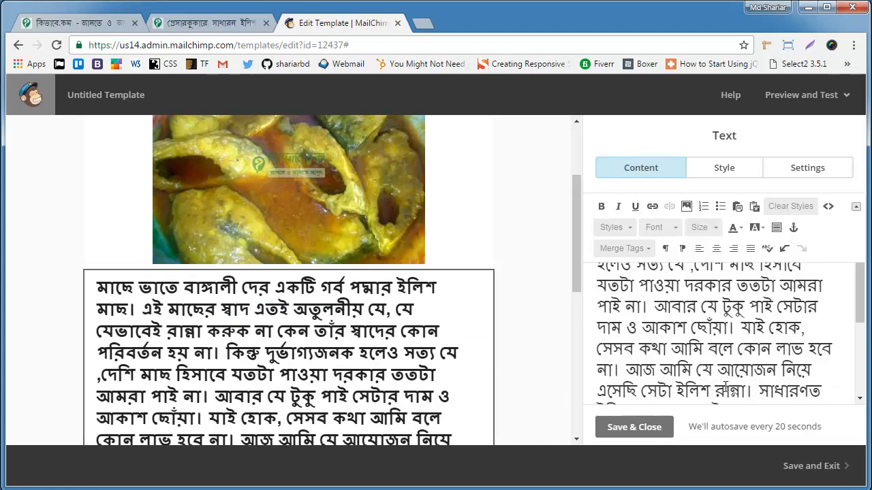
{"action": "scroll", "coordinate": [756, 385], "scroll_direction": "down", "scroll_amount": 3}
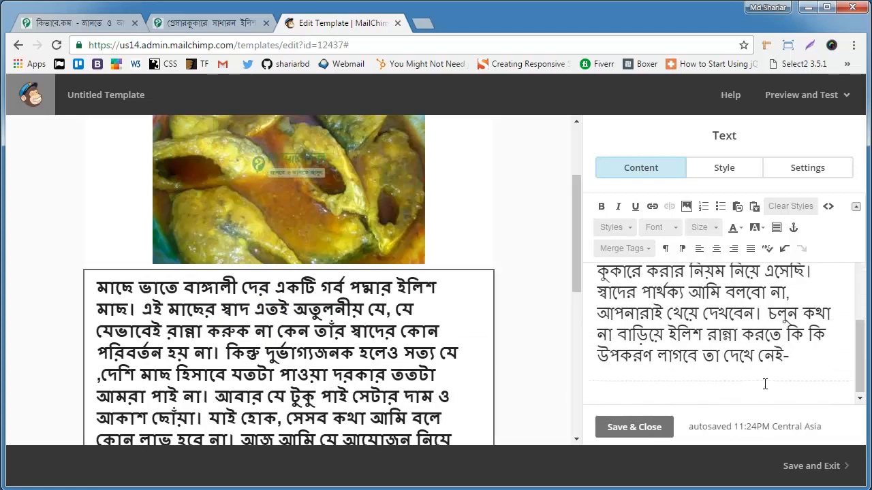
{"action": "left_click", "coordinate": [797, 355]}
{"action": "type", "text": "read more"}
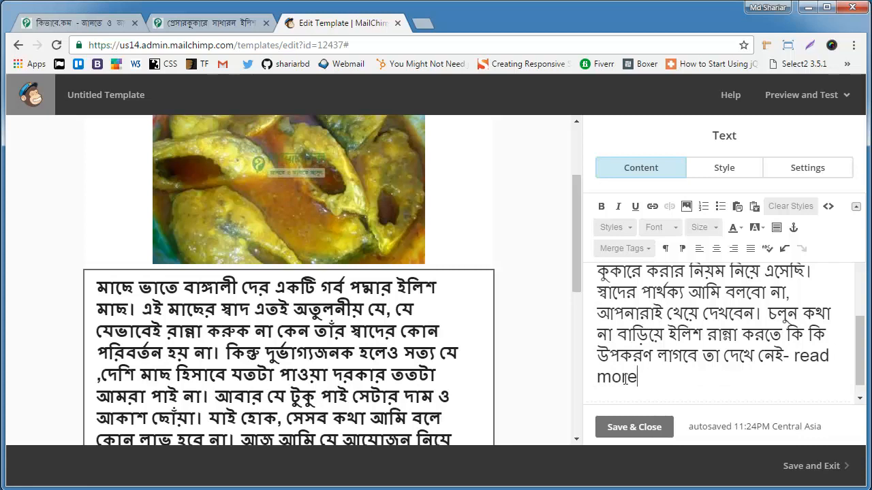
Step: Link the words "read more" to the web address copied from the kivabe.com recipe post, and save and close the text block
{"action": "left_click_drag", "start_coordinate": [636, 378], "coordinate": [602, 376]}
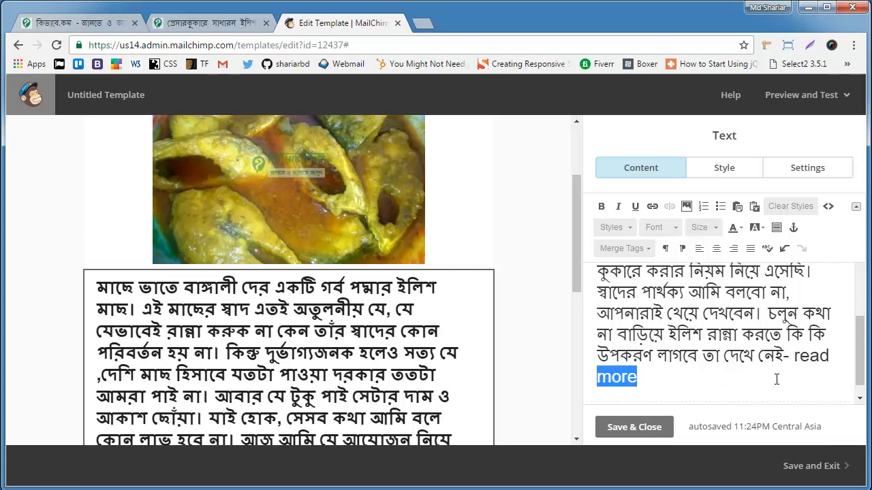
{"action": "left_click_drag", "start_coordinate": [793, 356], "coordinate": [824, 379]}
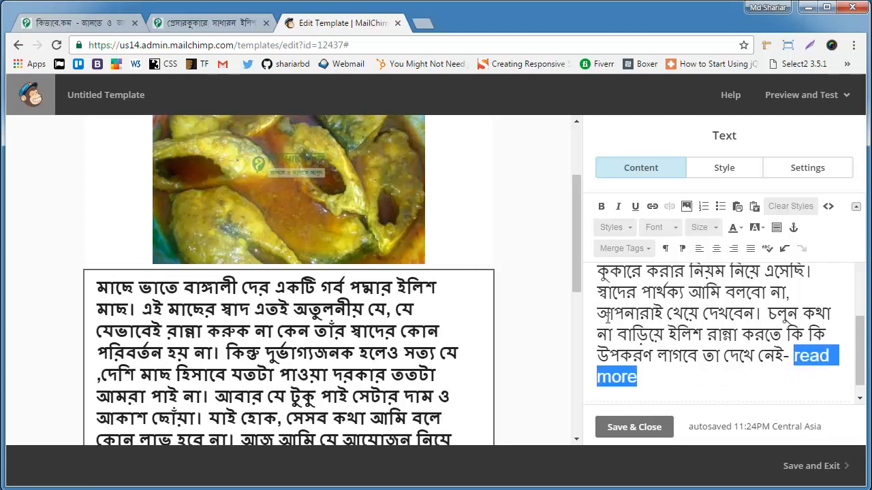
{"action": "left_click", "coordinate": [648, 207]}
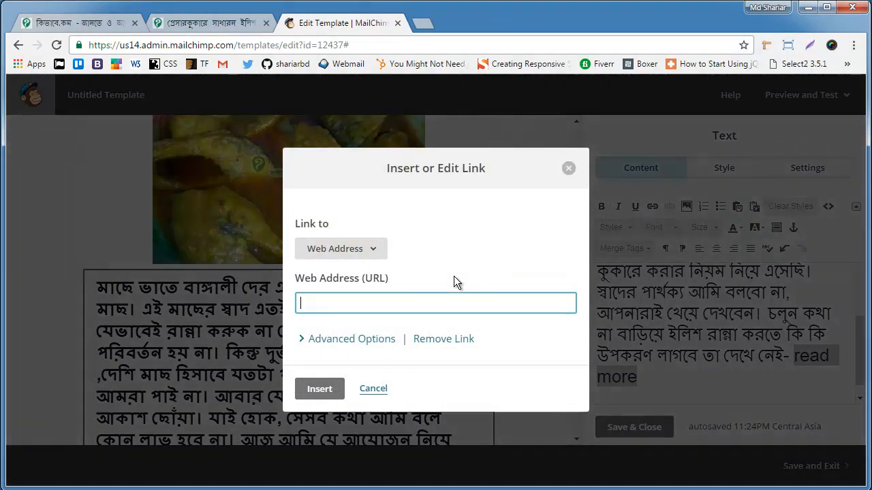
{"action": "left_click", "coordinate": [208, 24]}
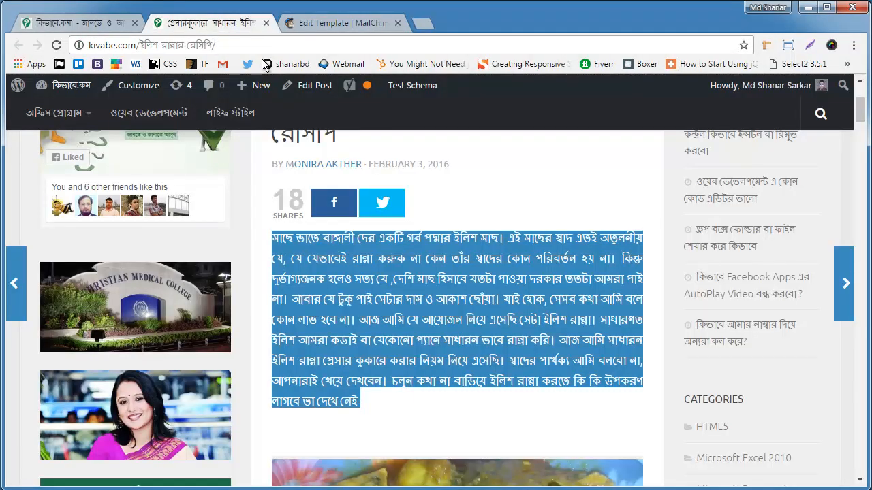
{"action": "left_click", "coordinate": [258, 45]}
{"action": "right_click", "coordinate": [258, 42]}
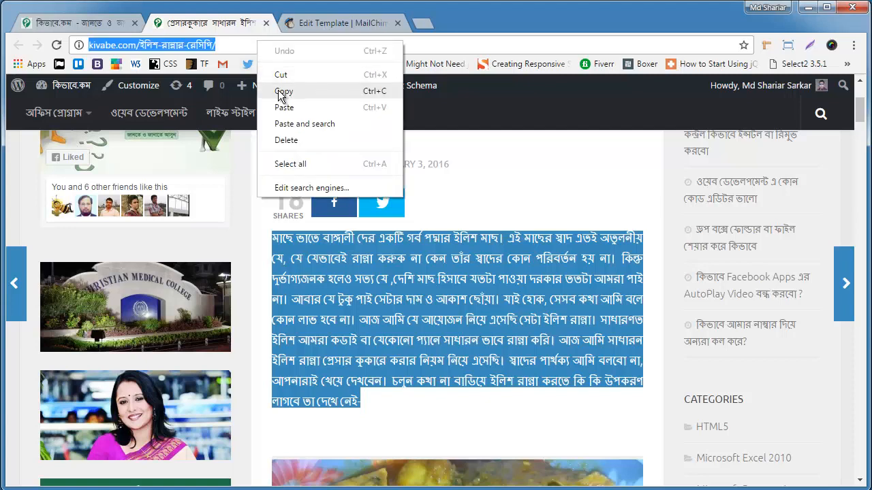
{"action": "left_click", "coordinate": [281, 96]}
{"action": "left_click", "coordinate": [338, 23]}
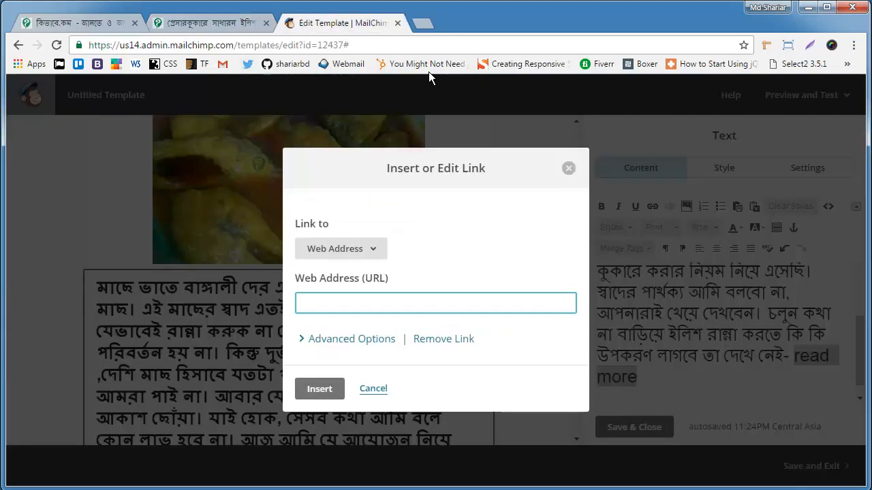
{"action": "right_click", "coordinate": [408, 310]}
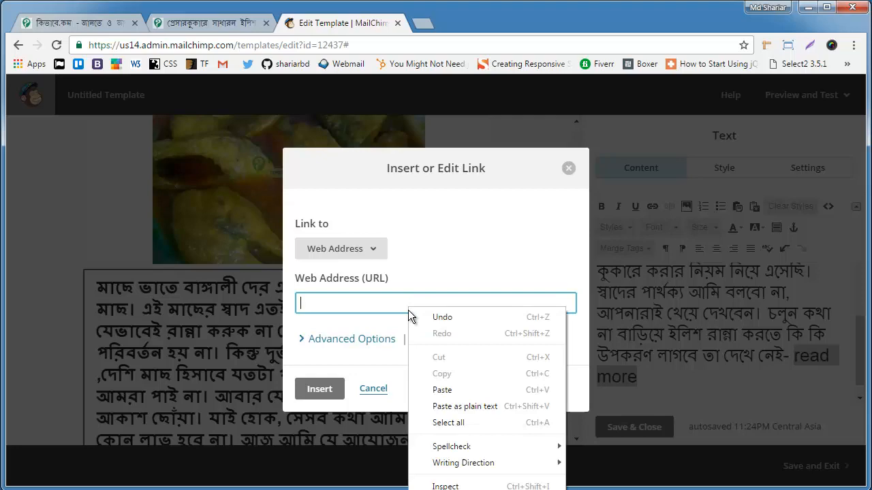
{"action": "left_click", "coordinate": [429, 388]}
{"action": "left_click", "coordinate": [318, 389]}
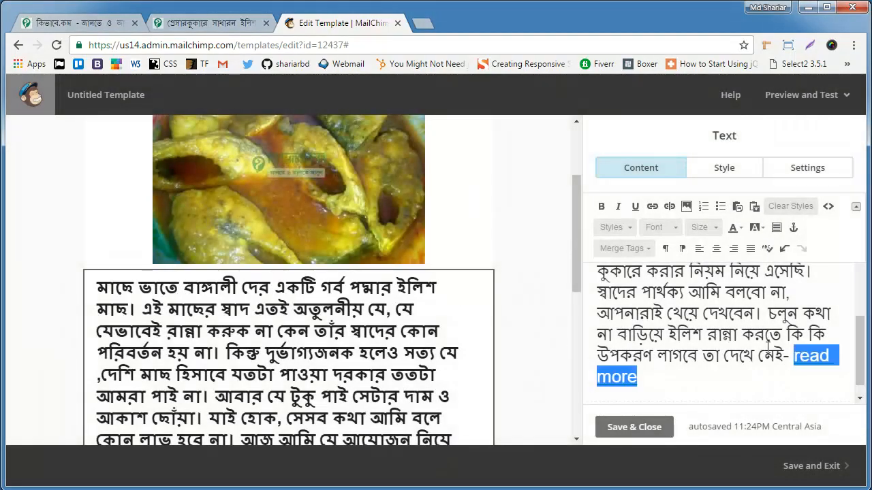
{"action": "left_click", "coordinate": [639, 428]}
{"action": "scroll", "coordinate": [418, 412], "scroll_direction": "down", "scroll_amount": 1}
{"action": "scroll", "coordinate": [417, 412], "scroll_direction": "down", "scroll_amount": 2}
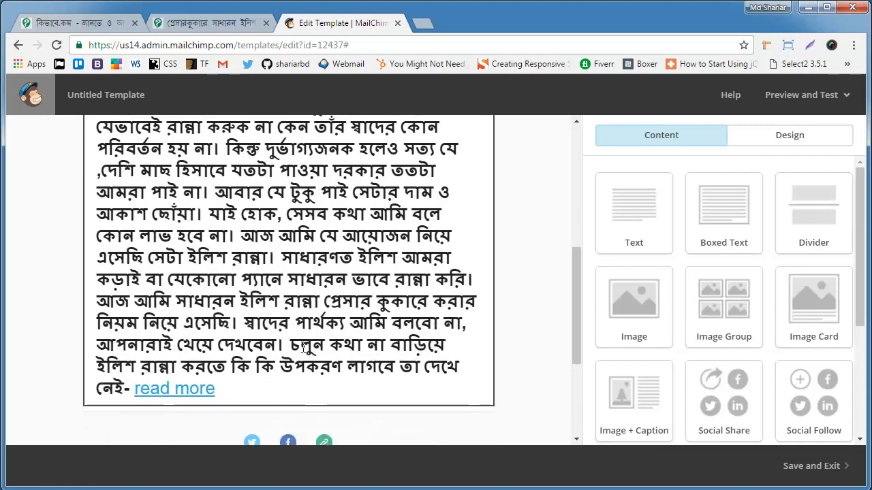
Step: Link the ilish.jpg image to the web address copied from the kivabe.com recipe post, and save and close the image block
{"action": "scroll", "coordinate": [237, 352], "scroll_direction": "up", "scroll_amount": 4}
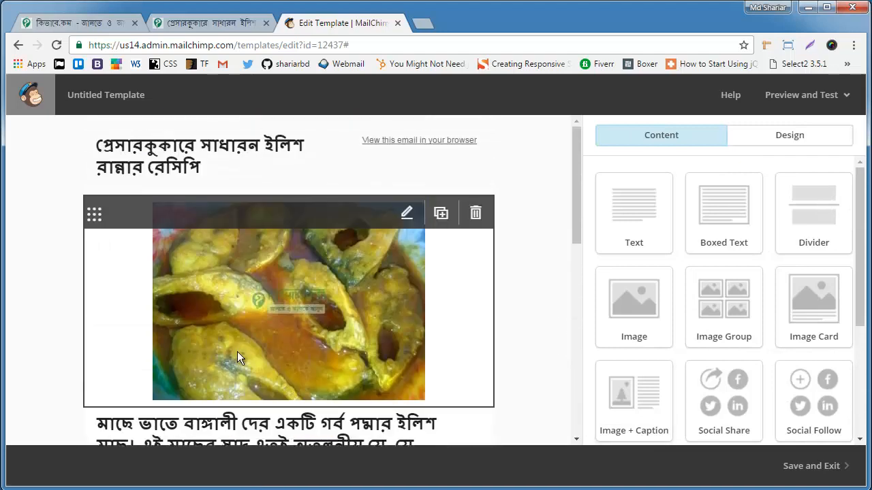
{"action": "left_click", "coordinate": [405, 217]}
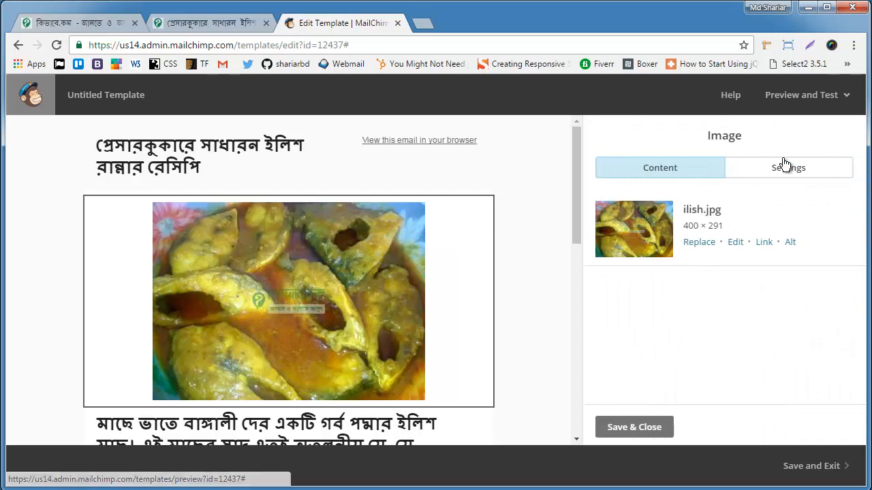
{"action": "left_click", "coordinate": [763, 243]}
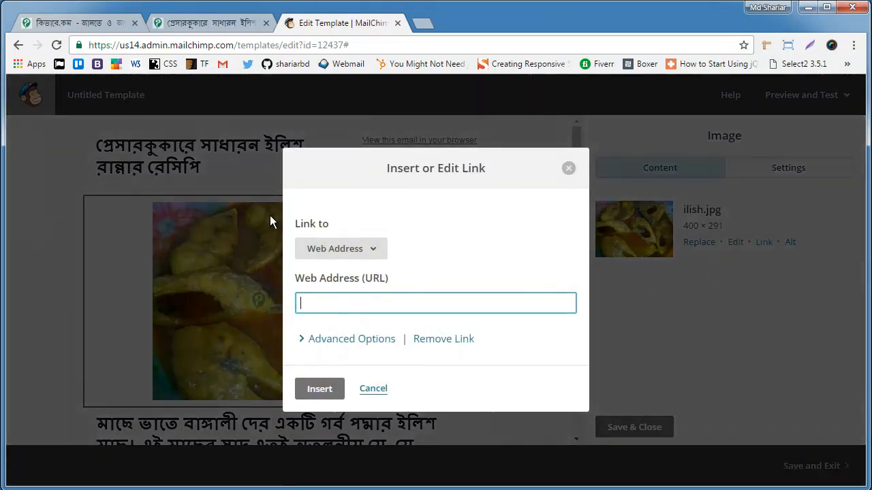
{"action": "left_click", "coordinate": [215, 25]}
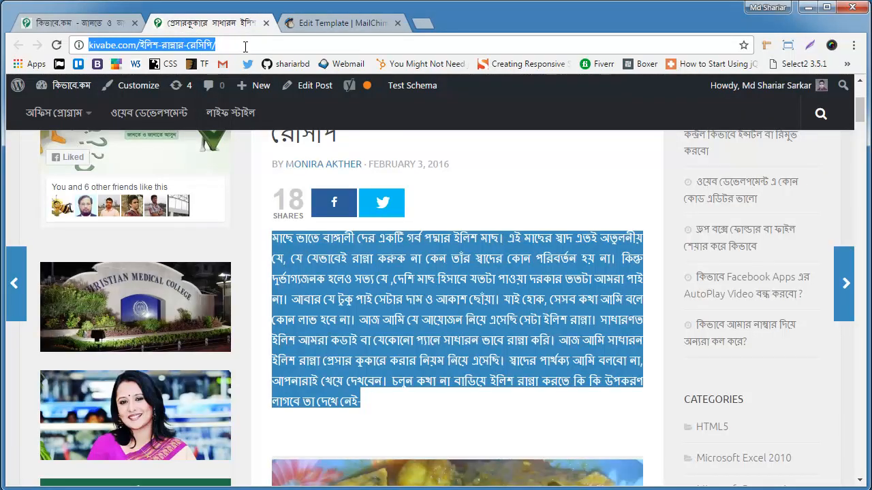
{"action": "left_click", "coordinate": [350, 25]}
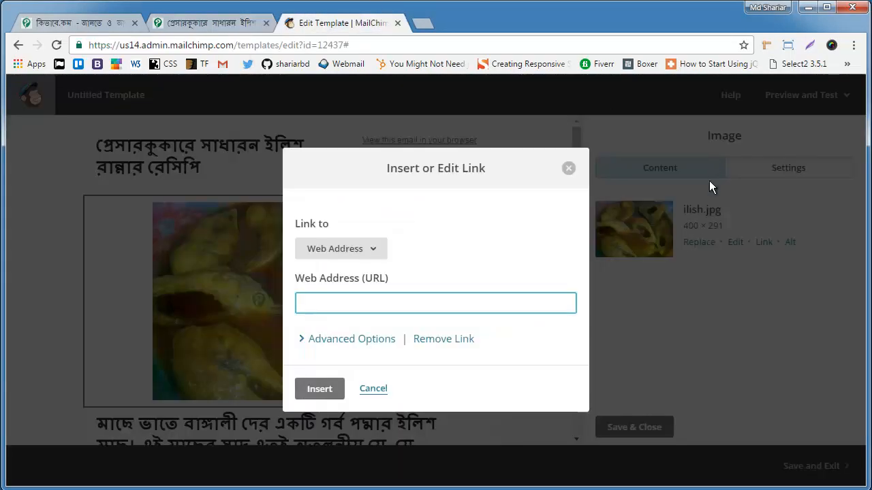
{"action": "key", "text": "ctrl+v"}
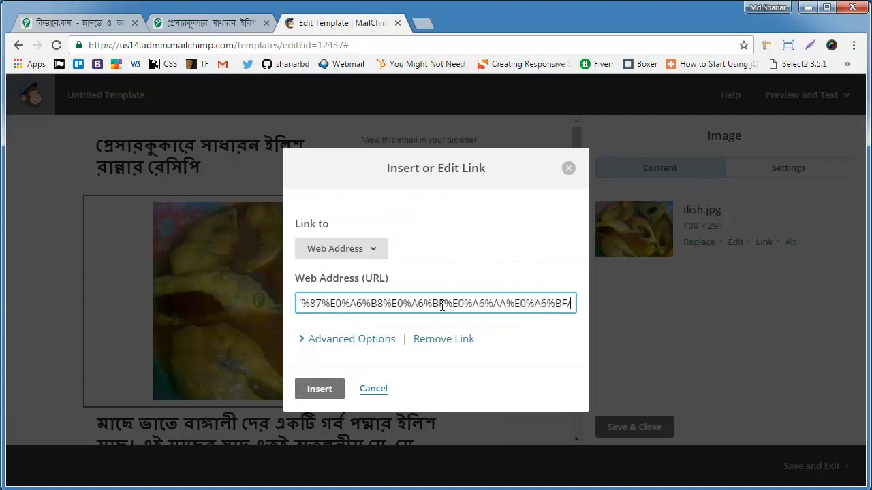
{"action": "left_click", "coordinate": [324, 390]}
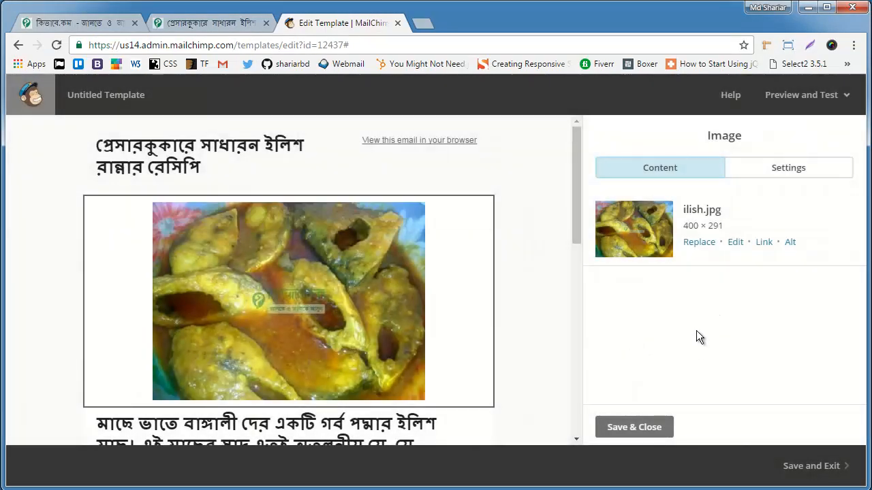
{"action": "left_click", "coordinate": [641, 429]}
Step: Open the social follow block below the recipe text for editing and remove its Twitter service
{"action": "scroll", "coordinate": [408, 354], "scroll_direction": "down", "scroll_amount": 6}
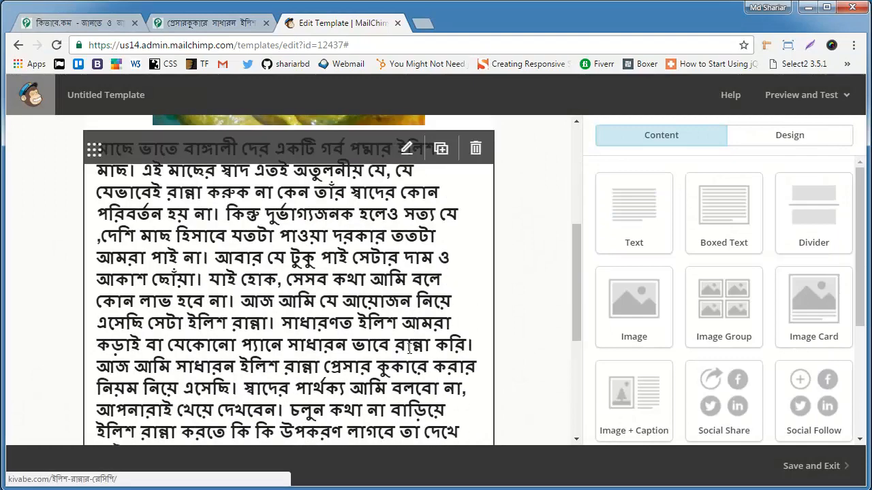
{"action": "scroll", "coordinate": [199, 318], "scroll_direction": "down", "scroll_amount": 1}
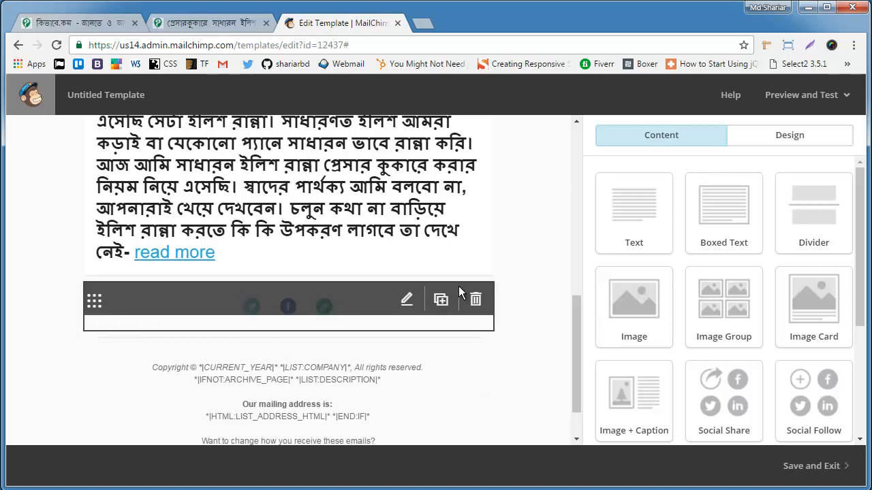
{"action": "left_click", "coordinate": [406, 306]}
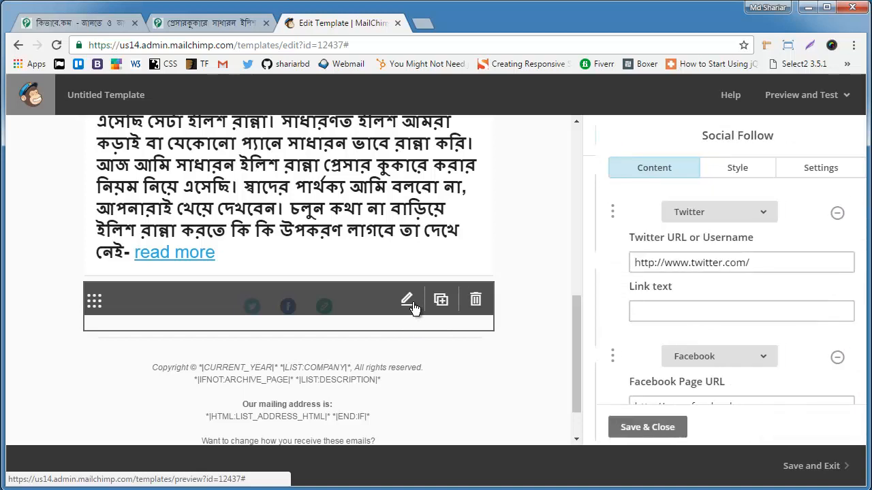
{"action": "left_click", "coordinate": [824, 214]}
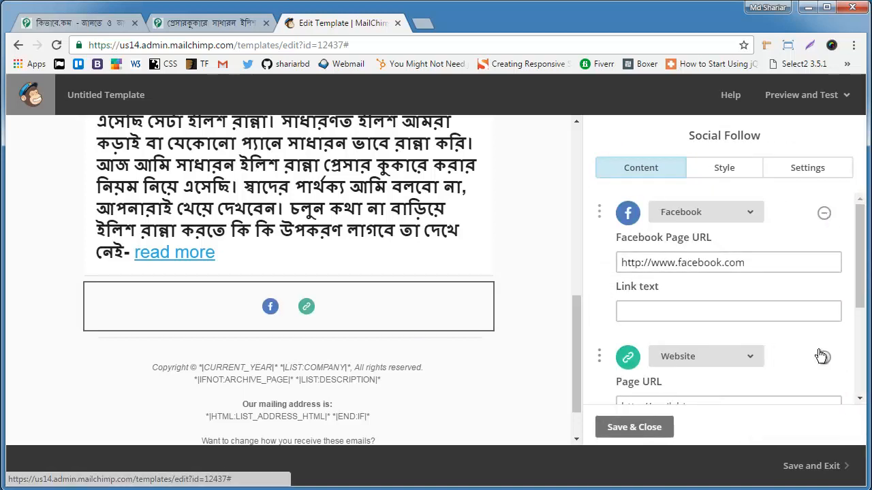
{"action": "scroll", "coordinate": [750, 292], "scroll_direction": "down", "scroll_amount": 1}
{"action": "scroll", "coordinate": [750, 292], "scroll_direction": "up", "scroll_amount": 1}
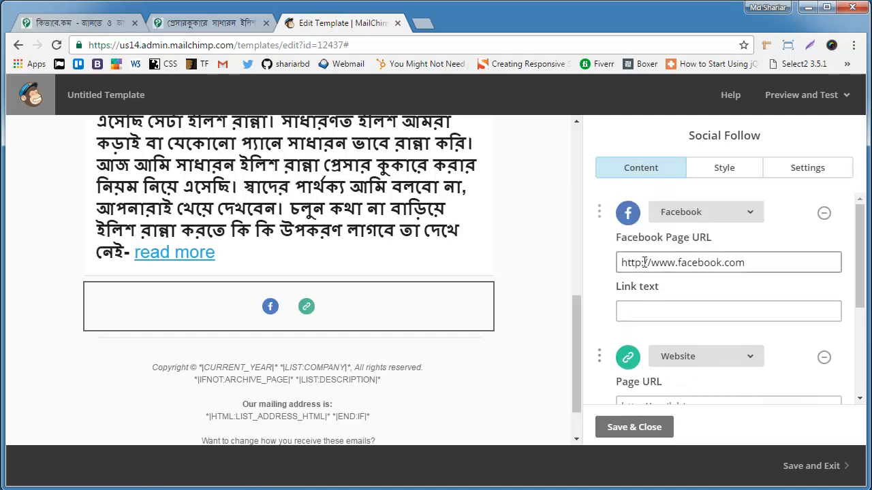
{"action": "left_click", "coordinate": [728, 262]}
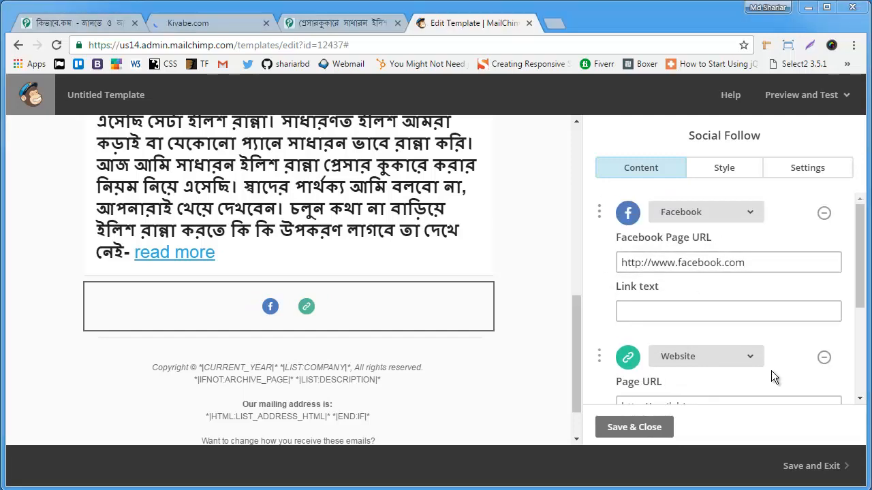
{"action": "left_click", "coordinate": [762, 263]}
{"action": "left_click_drag", "start_coordinate": [762, 263], "coordinate": [599, 275]}
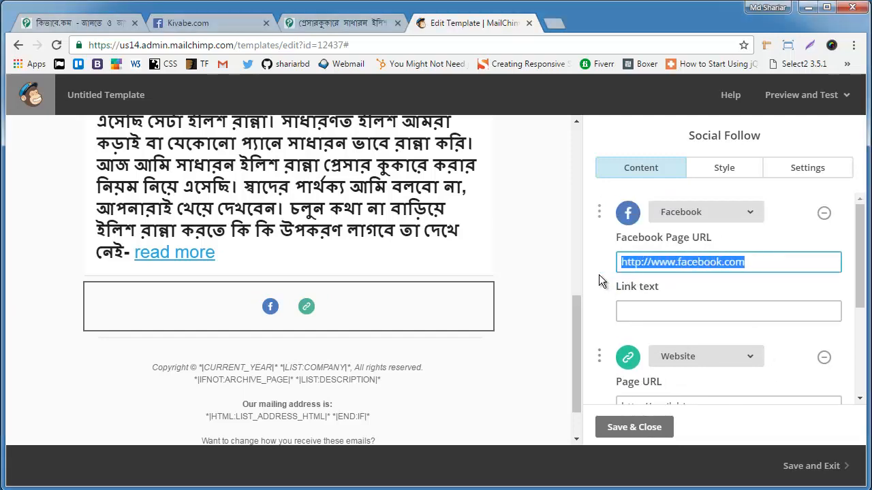
{"action": "type", "text": "https://www.facebook.com/kivabe.net/"}
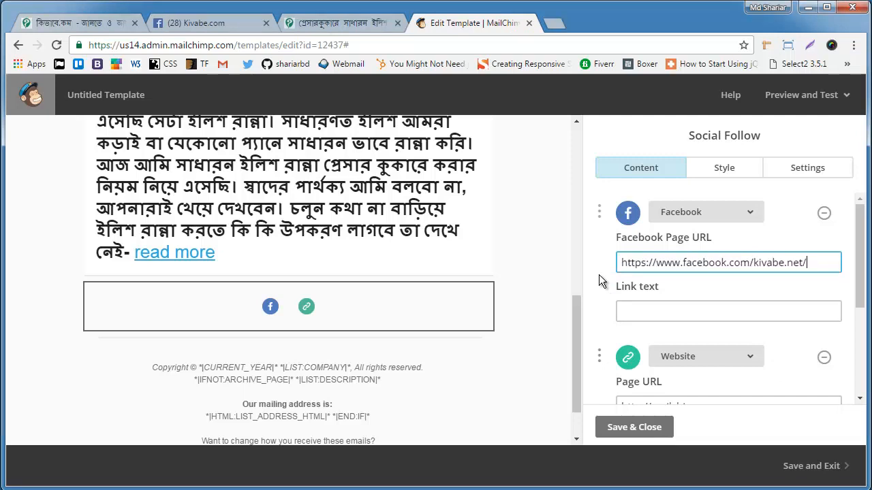
{"action": "scroll", "coordinate": [796, 313], "scroll_direction": "down", "scroll_amount": 2}
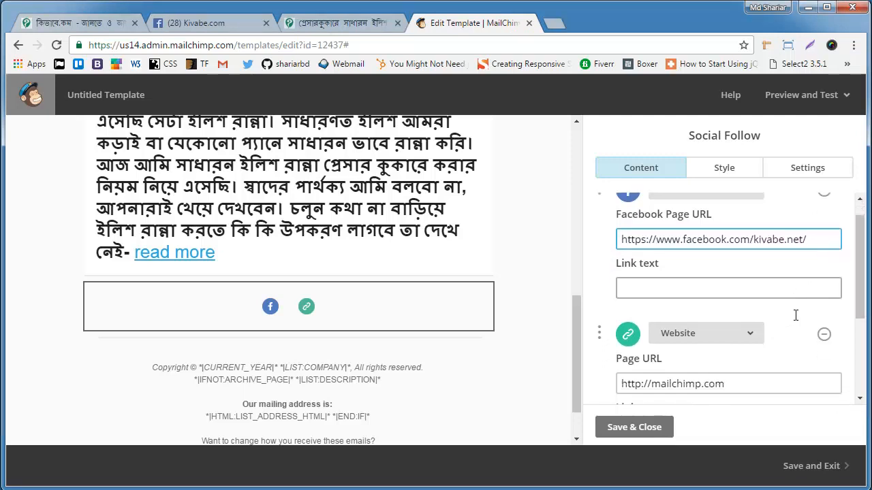
{"action": "scroll", "coordinate": [818, 256], "scroll_direction": "up", "scroll_amount": 2}
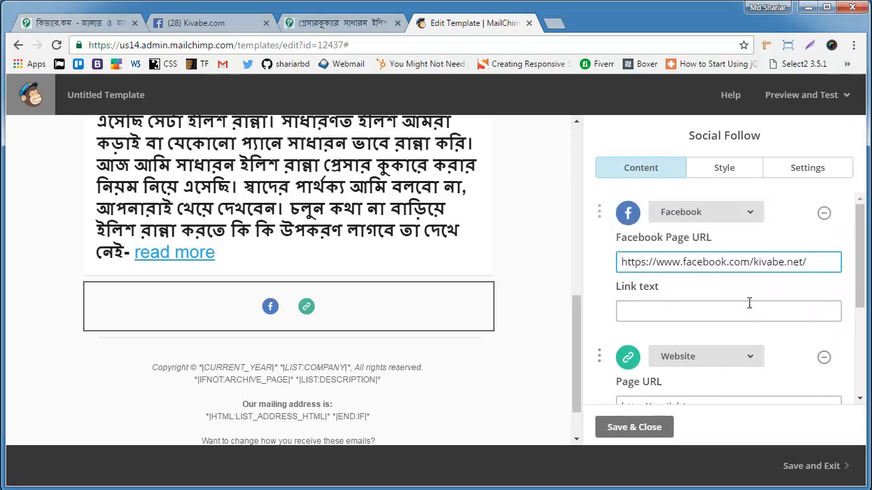
{"action": "scroll", "coordinate": [749, 302], "scroll_direction": "down", "scroll_amount": 2}
{"action": "left_click_drag", "start_coordinate": [729, 338], "coordinate": [607, 353]}
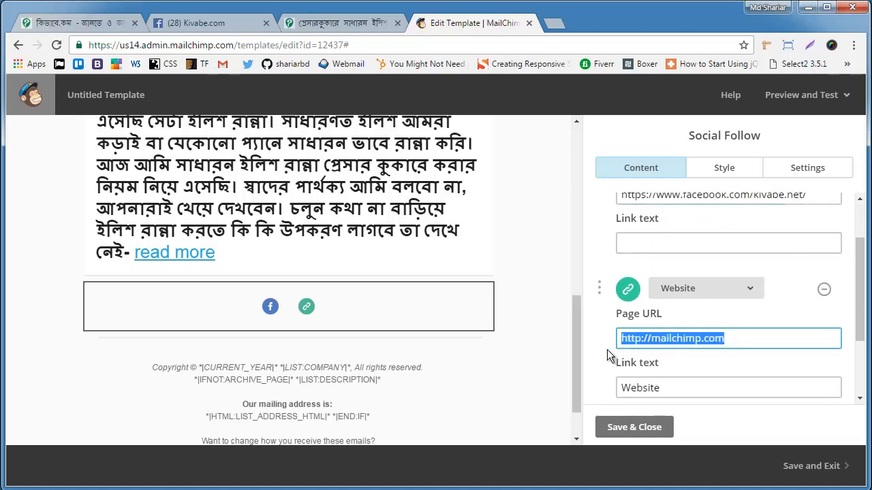
{"action": "type", "text": "http://ww"}
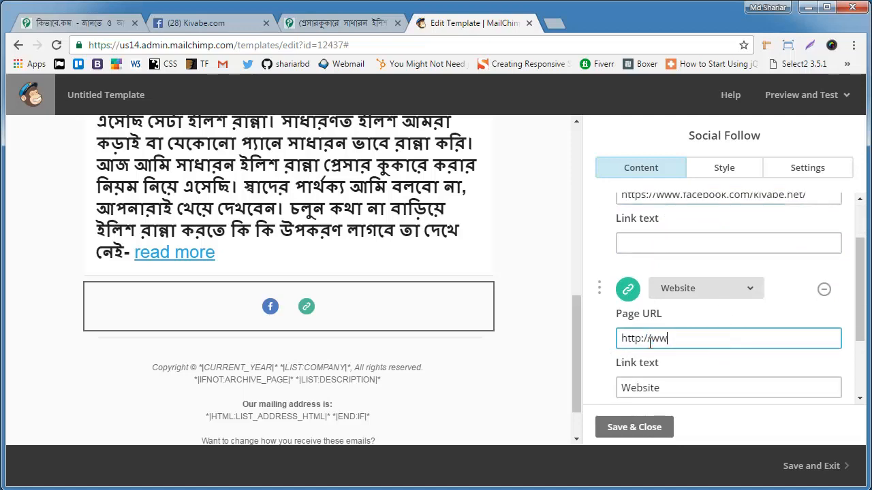
{"action": "type", "text": "w.kivabe.com"}
{"action": "scroll", "coordinate": [701, 346], "scroll_direction": "down", "scroll_amount": 1}
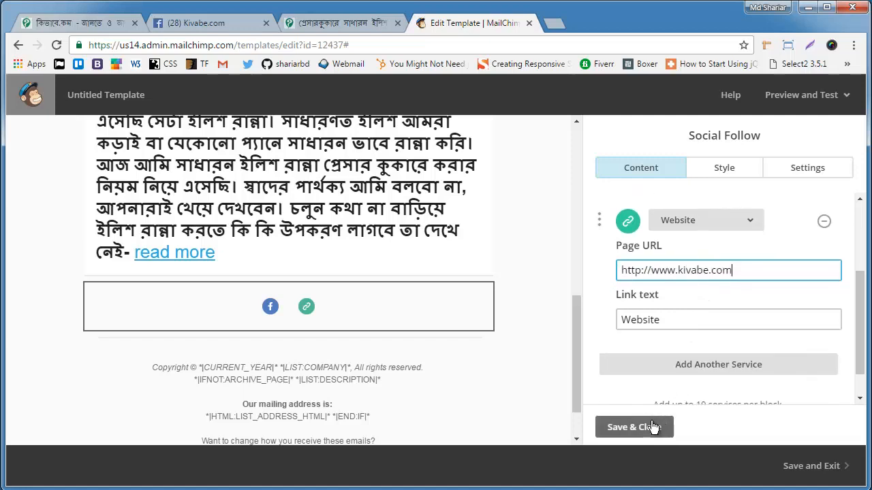
{"action": "left_click", "coordinate": [652, 427]}
Step: Open the footer block for editing and delete its copyright and list description lines
{"action": "scroll", "coordinate": [402, 323], "scroll_direction": "down", "scroll_amount": 1}
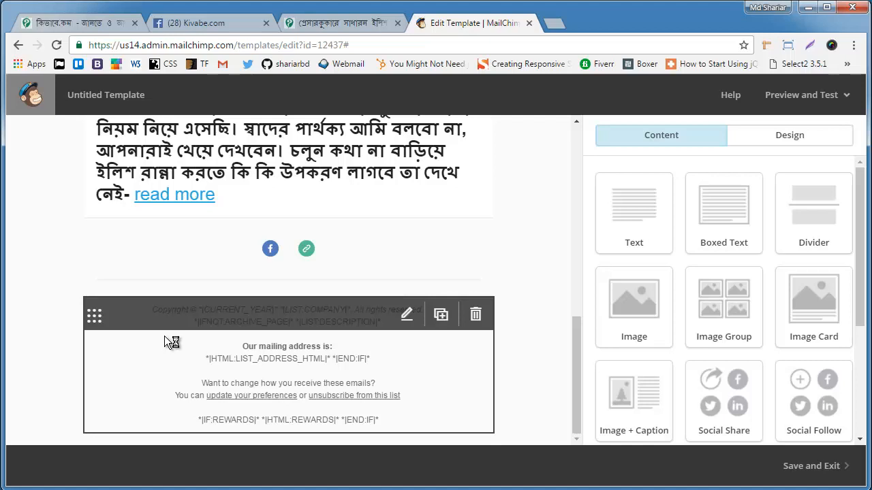
{"action": "left_click", "coordinate": [407, 316]}
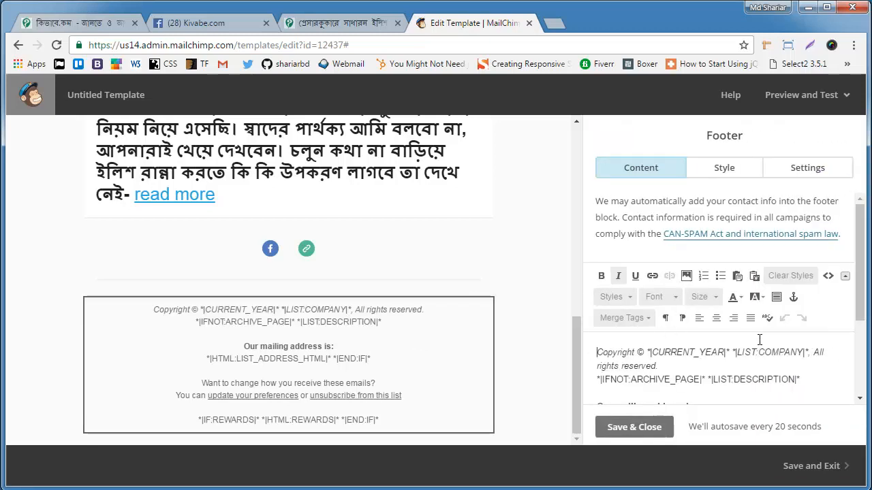
{"action": "scroll", "coordinate": [759, 339], "scroll_direction": "down", "scroll_amount": 1}
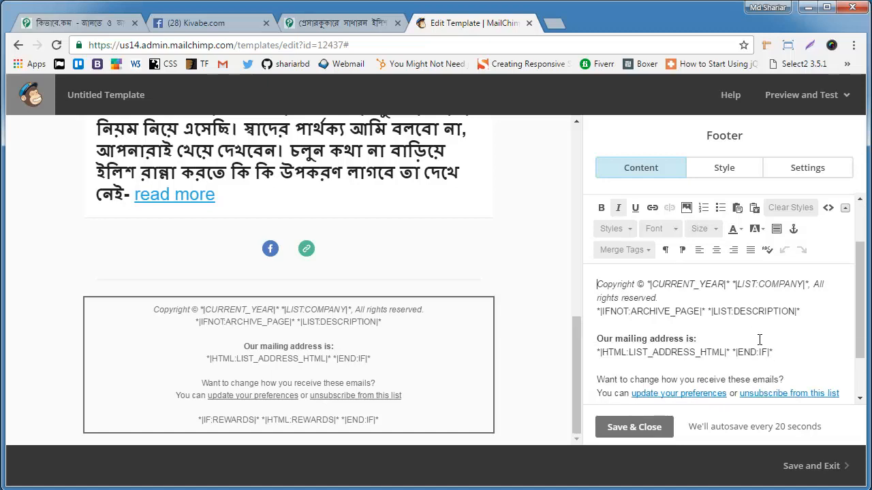
{"action": "left_click", "coordinate": [812, 311]}
{"action": "left_click", "coordinate": [587, 282], "text": "shift"}
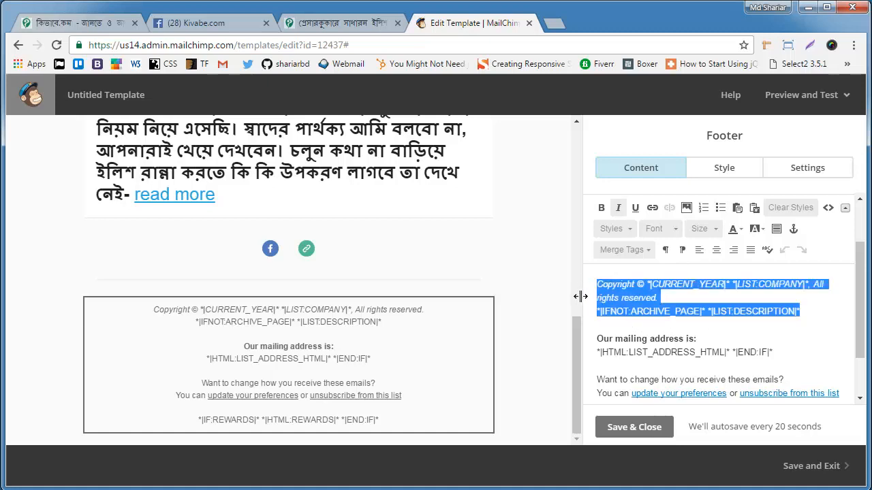
{"action": "key", "text": "BackSpace"}
Step: Delete the mailing address, the rewards merge tags and the surplus blank lines from the footer text
{"action": "left_click_drag", "start_coordinate": [774, 324], "coordinate": [598, 306]}
{"action": "key", "text": "BackSpace"}
{"action": "key", "text": "BackSpace"}
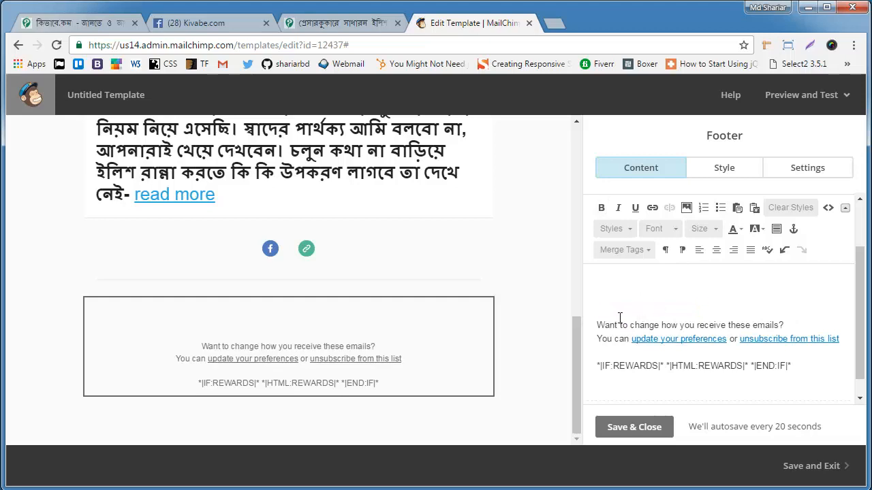
{"action": "key", "text": "BackSpace"}
{"action": "key", "text": "BackSpace"}
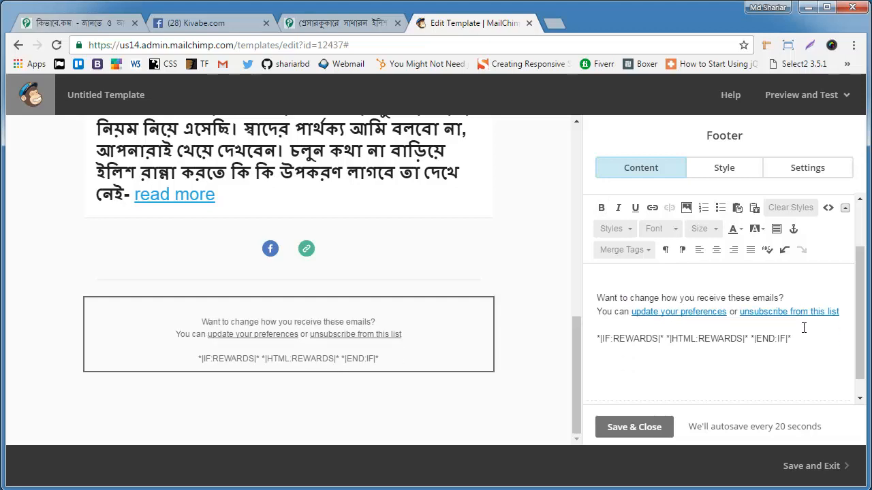
{"action": "left_click_drag", "start_coordinate": [803, 333], "coordinate": [584, 344]}
{"action": "key", "text": "BackSpace"}
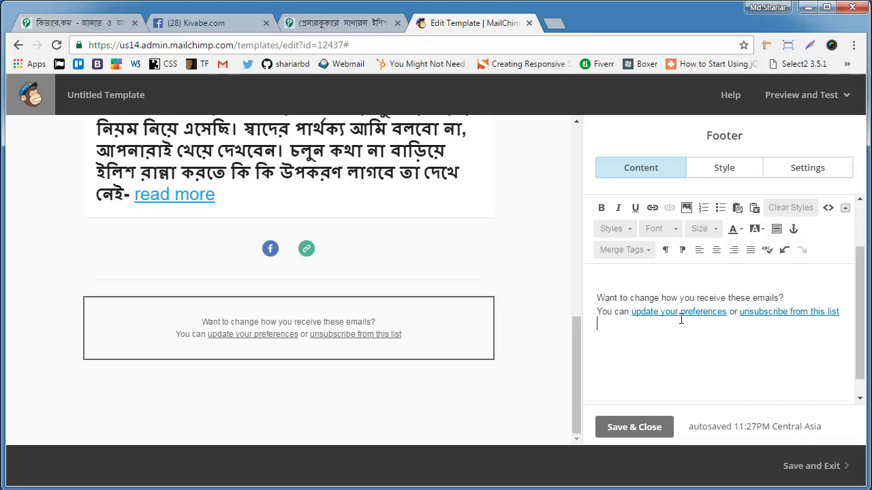
Step: Remove the "update your preferences" link and the word "or" following it from the footer sentence
{"action": "left_click", "coordinate": [727, 314]}
{"action": "key", "text": "BackSpace"}
{"action": "key", "text": "BackSpace"}
{"action": "key", "text": "BackSpace"}
{"action": "key", "text": "BackSpace"}
{"action": "key", "text": "BackSpace"}
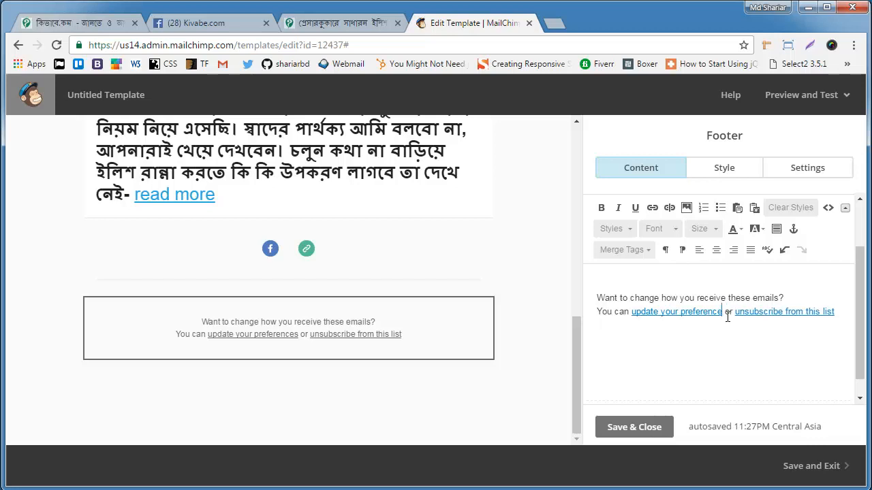
{"action": "key", "text": "BackSpace"}
{"action": "key", "text": "BackSpace"}
{"action": "key", "text": "BackSpace"}
{"action": "key", "text": "BackSpace"}
{"action": "key", "text": "BackSpace"}
{"action": "key", "text": "BackSpace"}
{"action": "key", "text": "BackSpace"}
{"action": "key", "text": "BackSpace"}
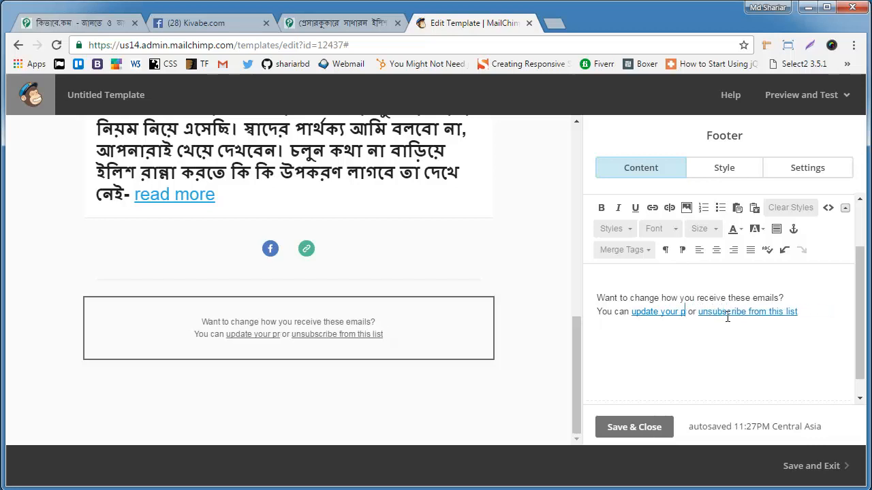
{"action": "key", "text": "BackSpace"}
{"action": "key", "text": "BackSpace"}
{"action": "key", "text": "BackSpace"}
{"action": "key", "text": "BackSpace"}
{"action": "key", "text": "BackSpace"}
{"action": "key", "text": "BackSpace"}
{"action": "key", "text": "BackSpace"}
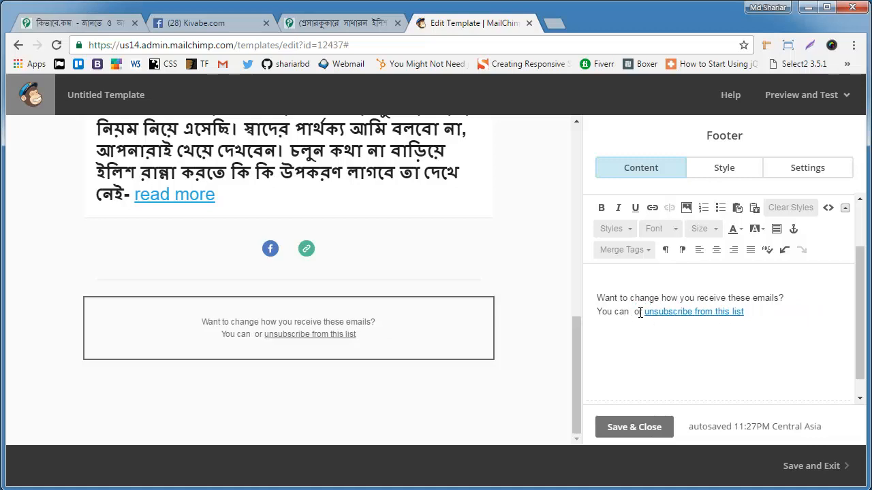
{"action": "key", "text": "Delete"}
{"action": "key", "text": "Delete"}
{"action": "key", "text": "Delete"}
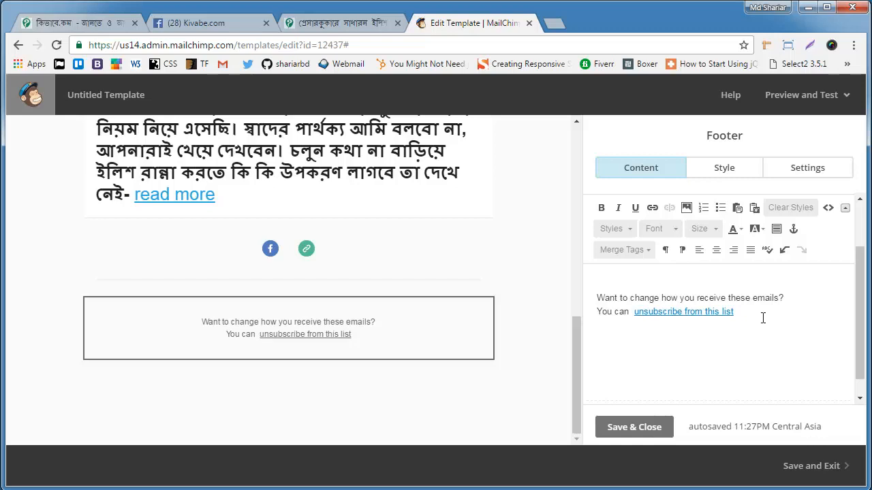
Step: Add the text "or Report Spam" after the unsubscribe link in the footer sentence
{"action": "key", "text": "BackSpace"}
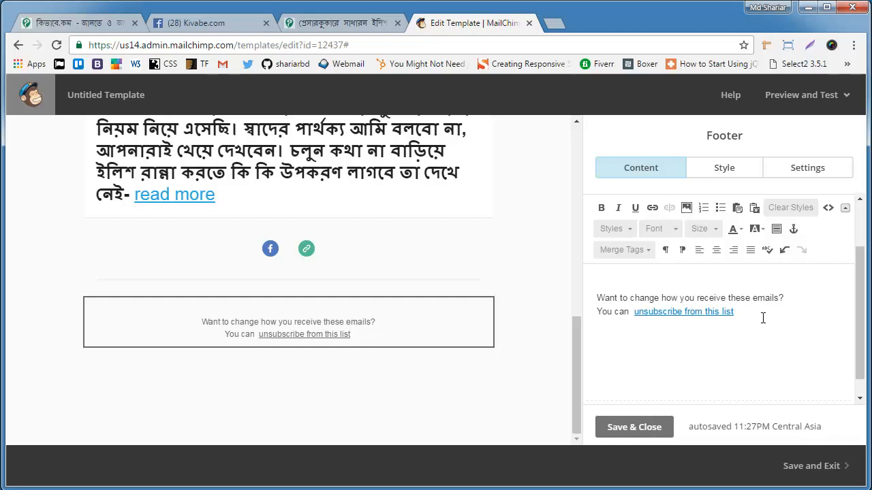
{"action": "type", "text": "or "}
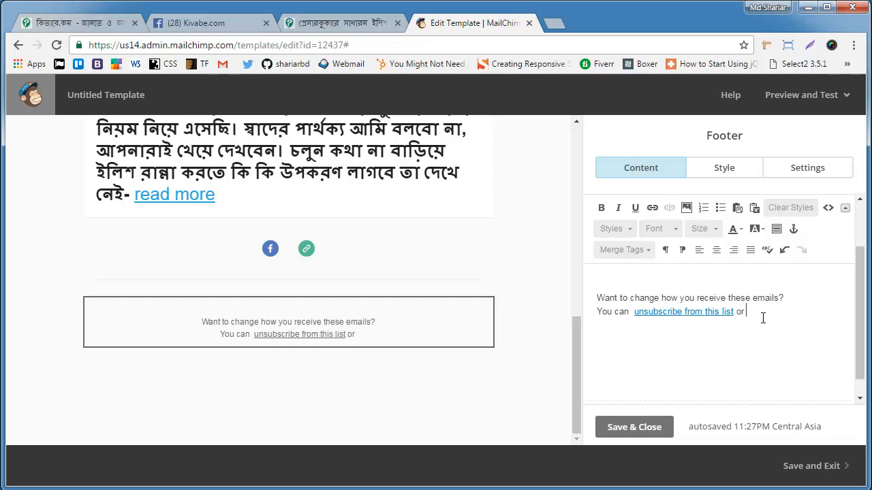
{"action": "type", "text": "Re"}
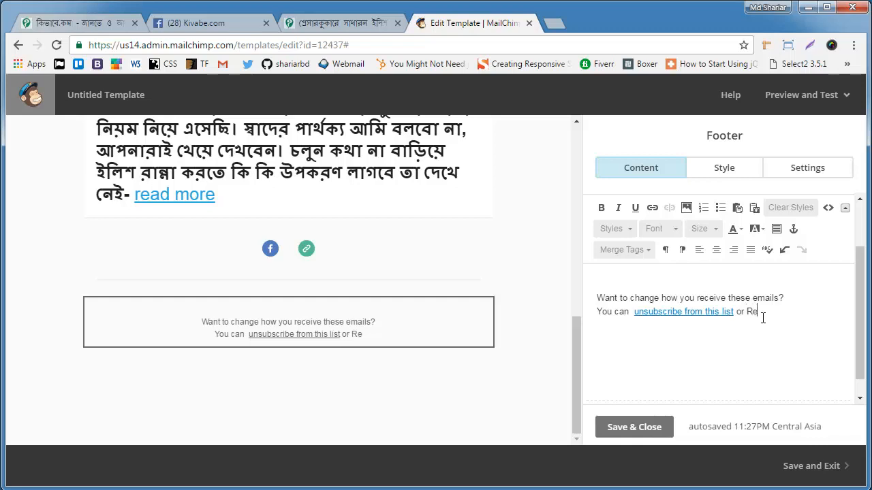
{"action": "type", "text": "po"}
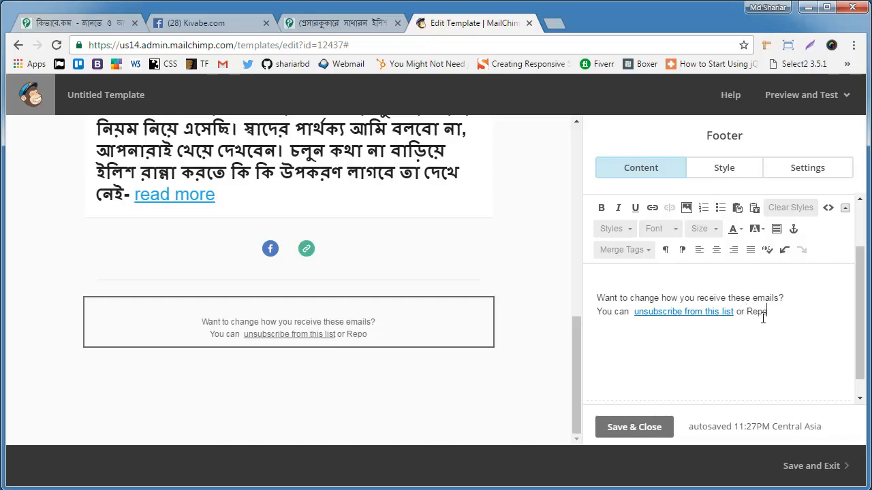
{"action": "type", "text": "rt Spam"}
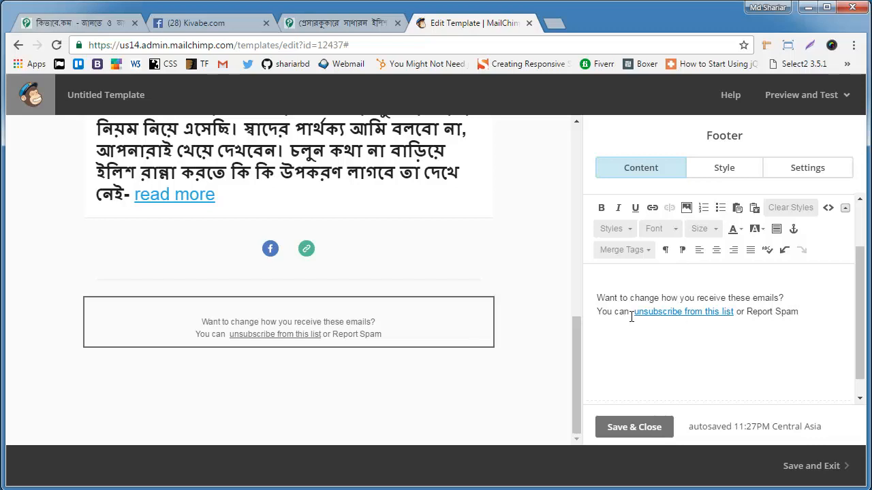
Step: Copy the web address *|UNSUB|* from the "unsubscribe from this list" link and leave that link as it is
{"action": "left_click_drag", "start_coordinate": [630, 312], "coordinate": [730, 311]}
{"action": "left_click", "coordinate": [726, 347]}
{"action": "double_click", "coordinate": [691, 312]}
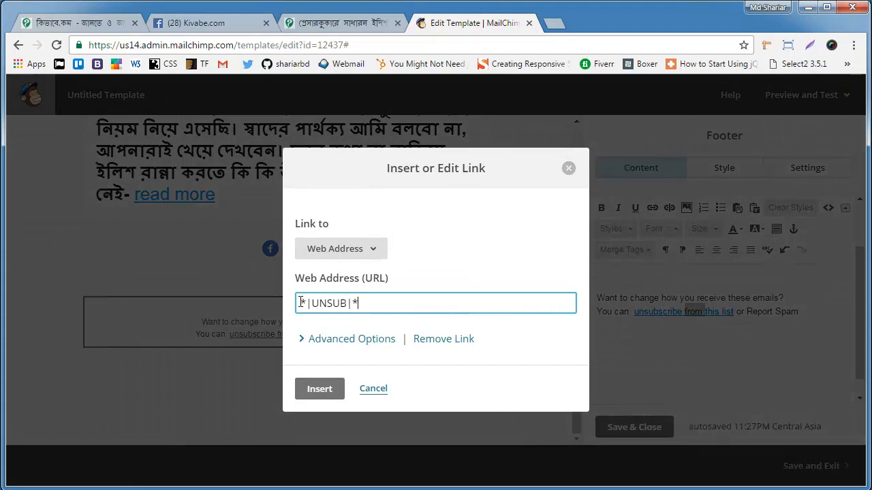
{"action": "left_click_drag", "start_coordinate": [300, 303], "coordinate": [361, 303]}
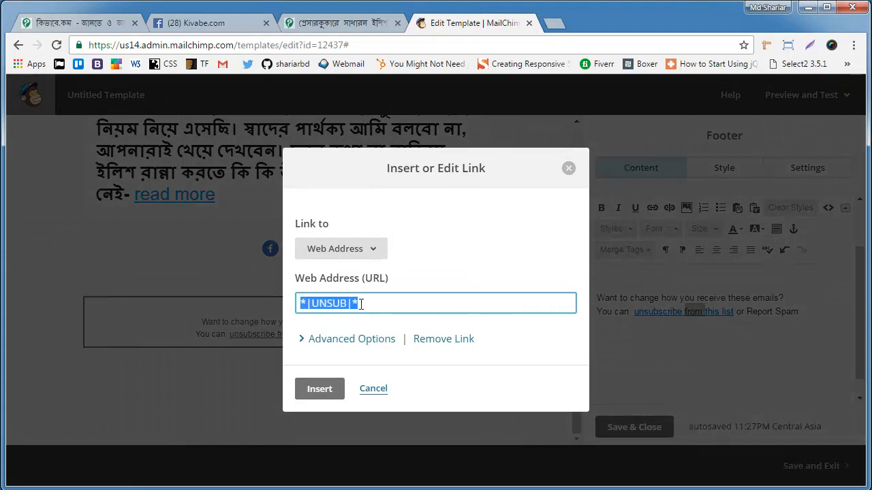
{"action": "right_click", "coordinate": [339, 307]}
{"action": "left_click", "coordinate": [363, 332]}
{"action": "left_click", "coordinate": [374, 389]}
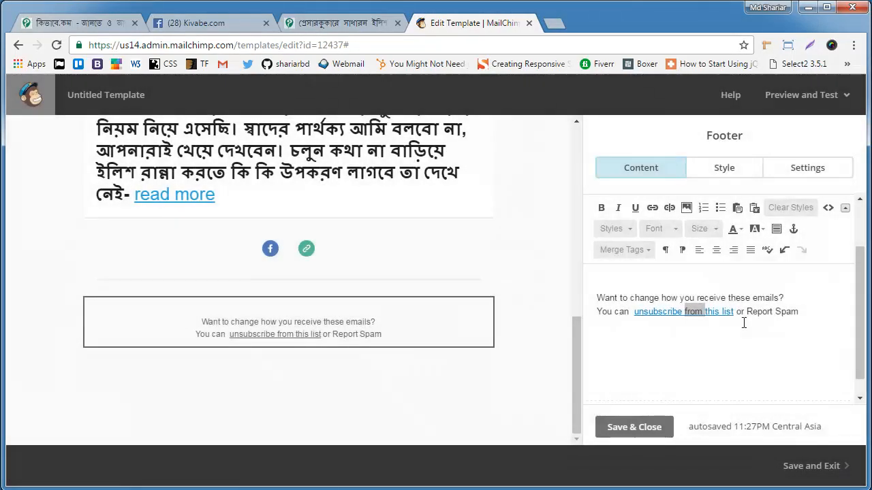
Step: Link the footer text "Report Spam" to the copied address *|UNSUB|*, and save and close the footer block
{"action": "left_click_drag", "start_coordinate": [747, 311], "coordinate": [802, 310]}
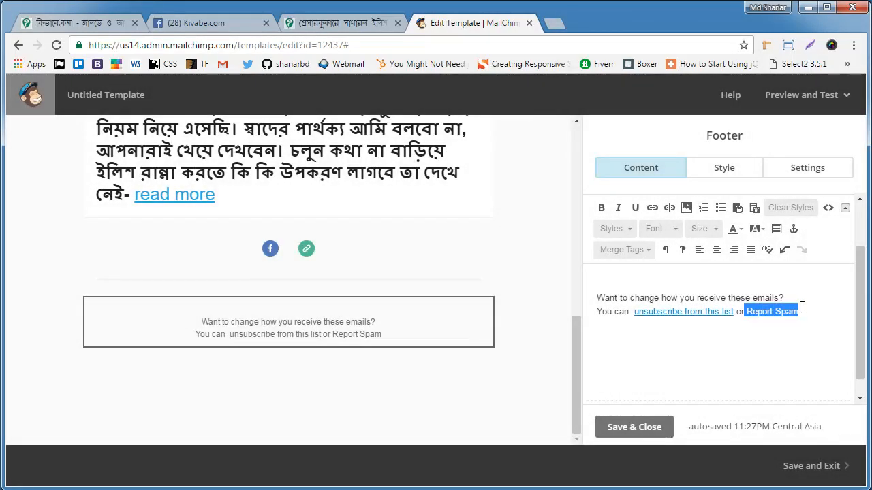
{"action": "left_click", "coordinate": [647, 208]}
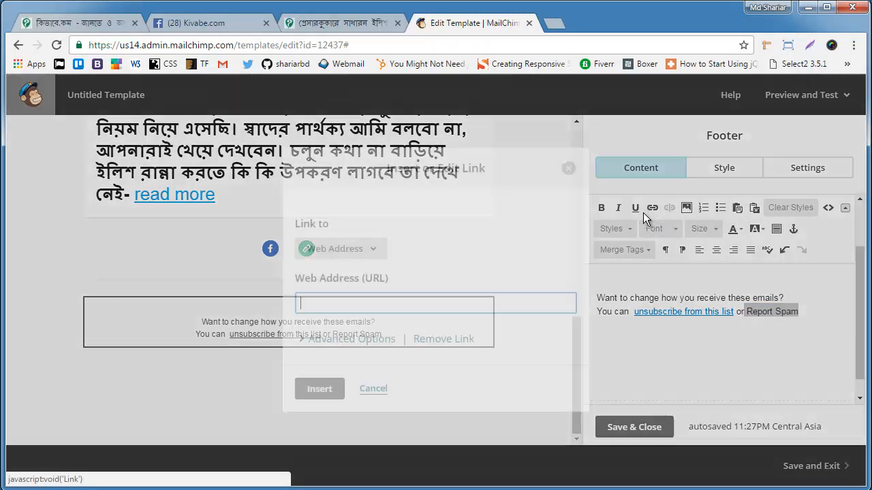
{"action": "right_click", "coordinate": [394, 304]}
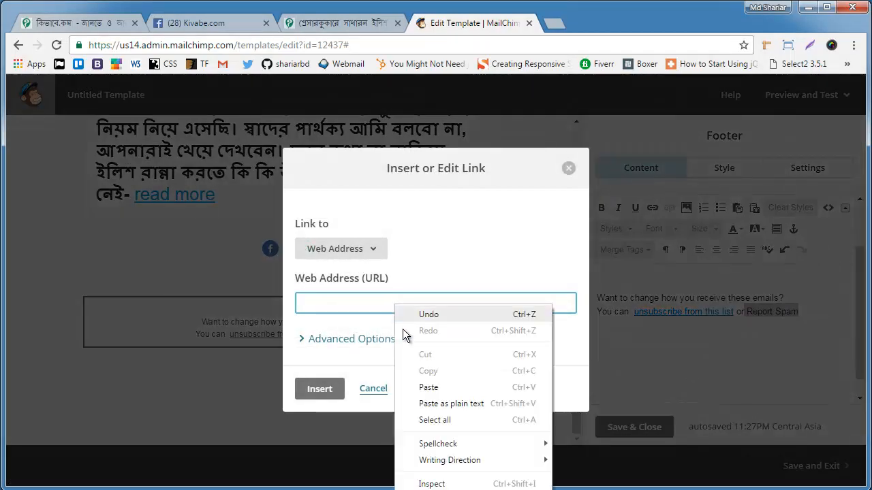
{"action": "left_click", "coordinate": [424, 386]}
{"action": "left_click", "coordinate": [326, 392]}
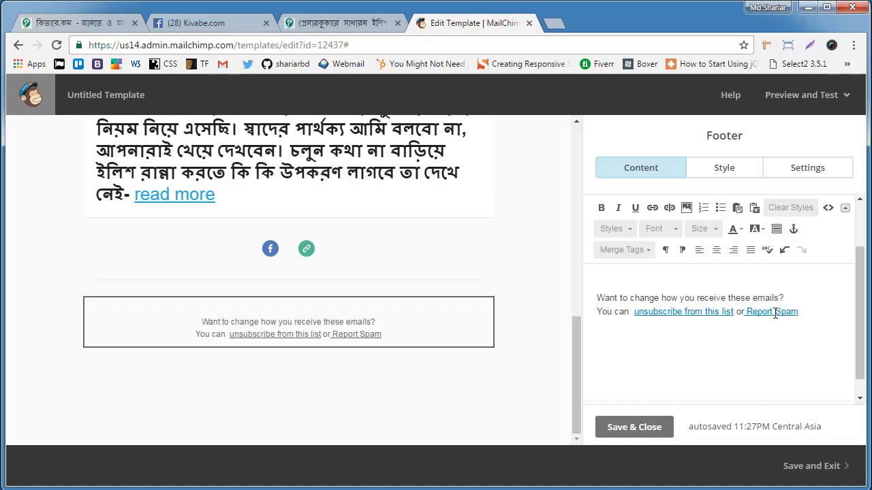
{"action": "left_click", "coordinate": [634, 427]}
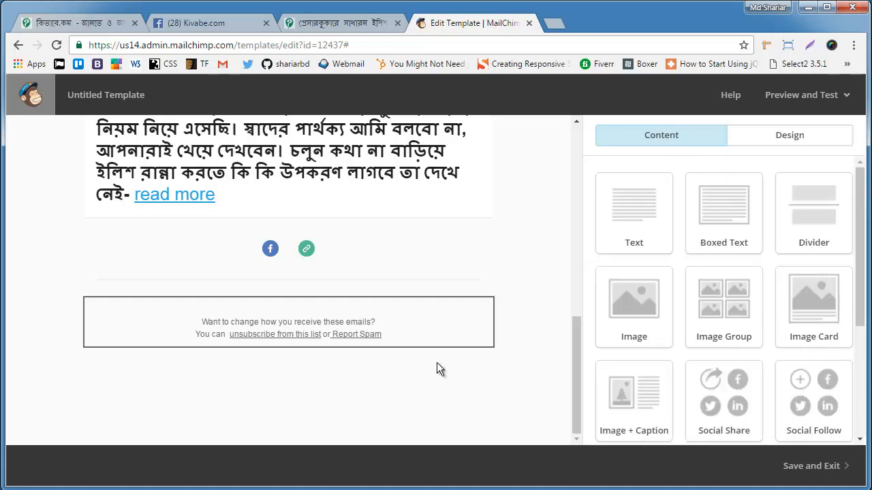
Step: Save and exit the template under the name "Ilish"
{"action": "scroll", "coordinate": [444, 357], "scroll_direction": "up", "scroll_amount": 10}
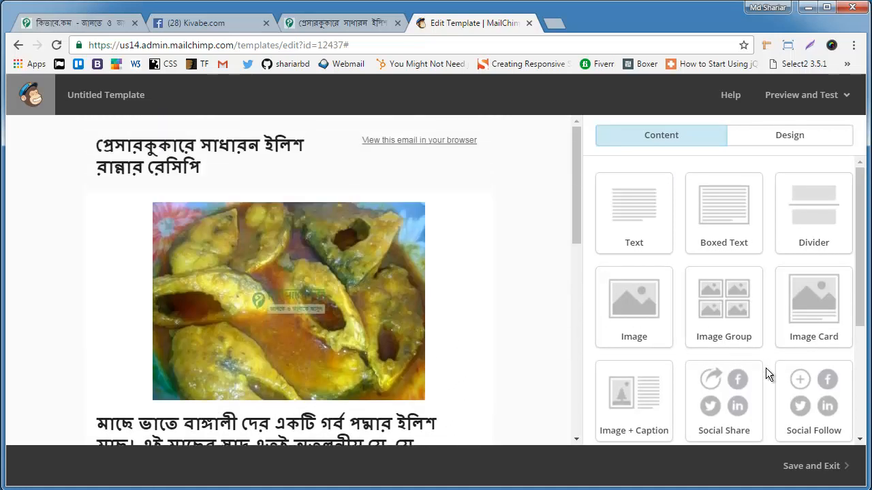
{"action": "left_click", "coordinate": [815, 480]}
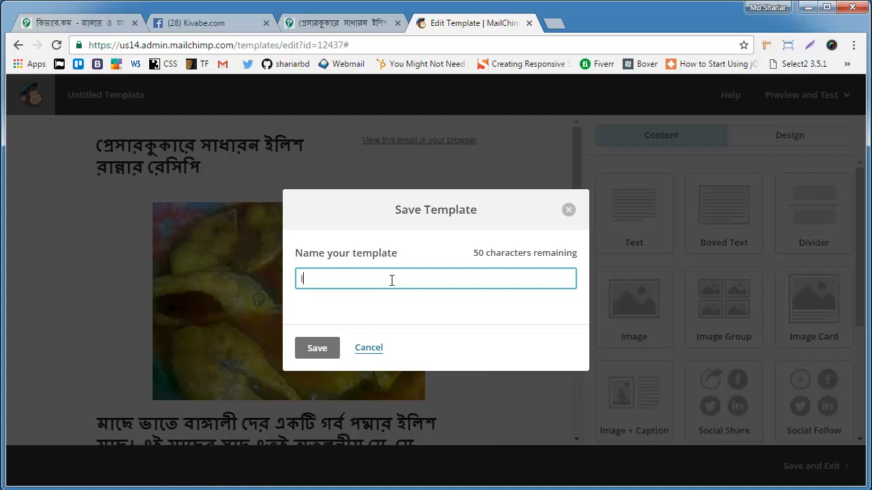
{"action": "type", "text": "Is"}
{"action": "key", "text": "BackSpace"}
{"action": "type", "text": "lish"}
{"action": "left_click", "coordinate": [316, 349]}
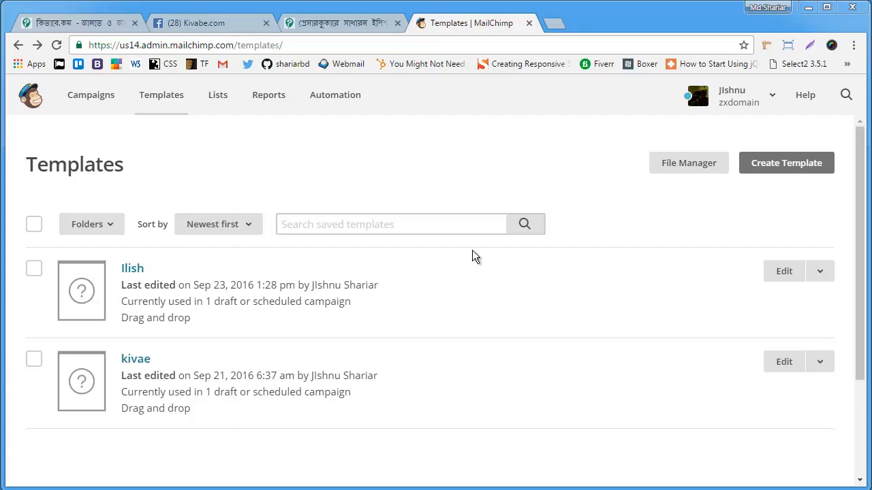
Step: Create a campaign from the Ilish template with the entire "23th sept data" list as recipients, and continue to the campaign setup
{"action": "left_click", "coordinate": [822, 273]}
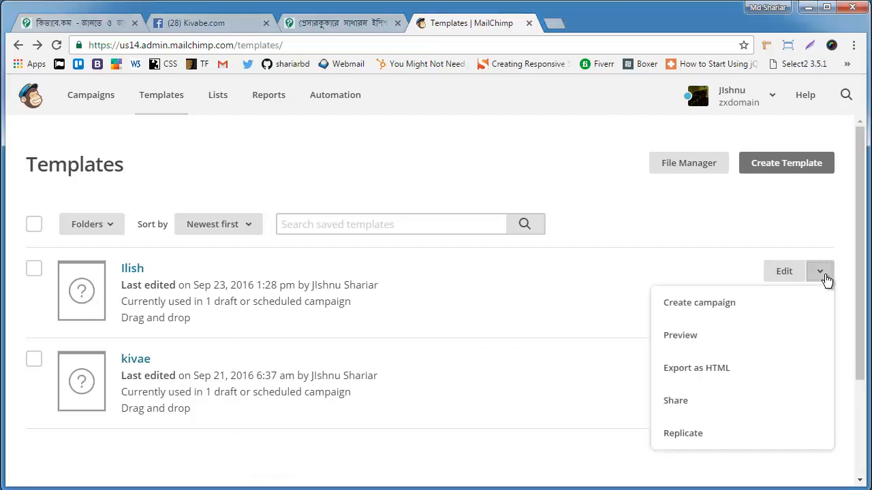
{"action": "left_click", "coordinate": [741, 305]}
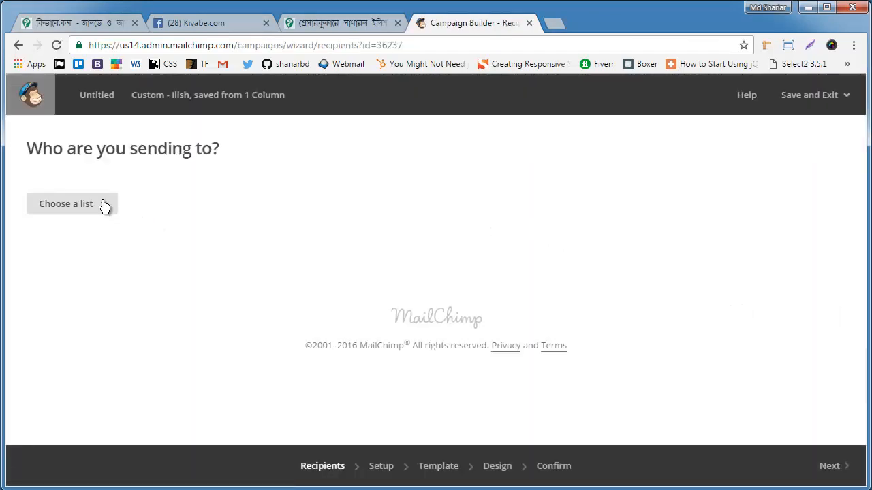
{"action": "left_click", "coordinate": [100, 208]}
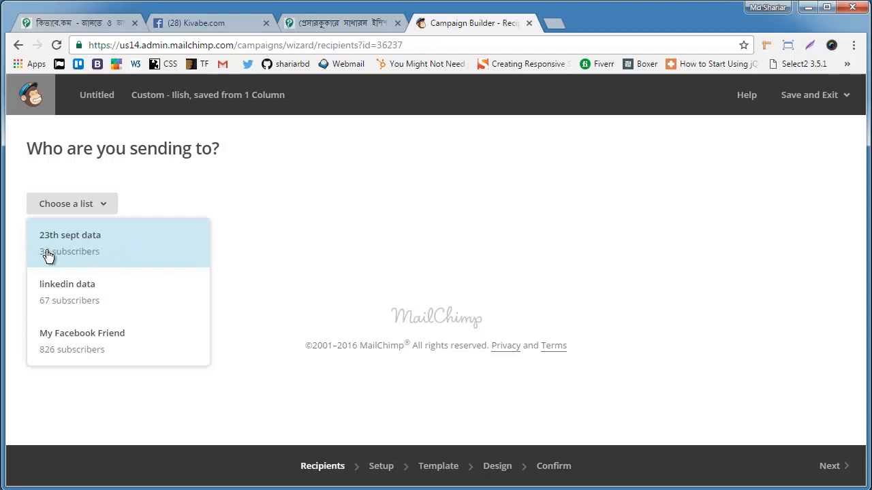
{"action": "left_click", "coordinate": [132, 254]}
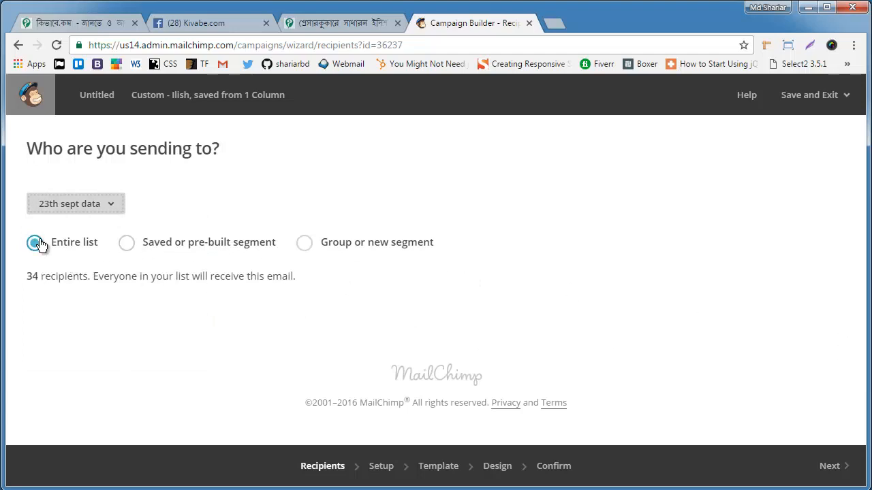
{"action": "left_click", "coordinate": [823, 461]}
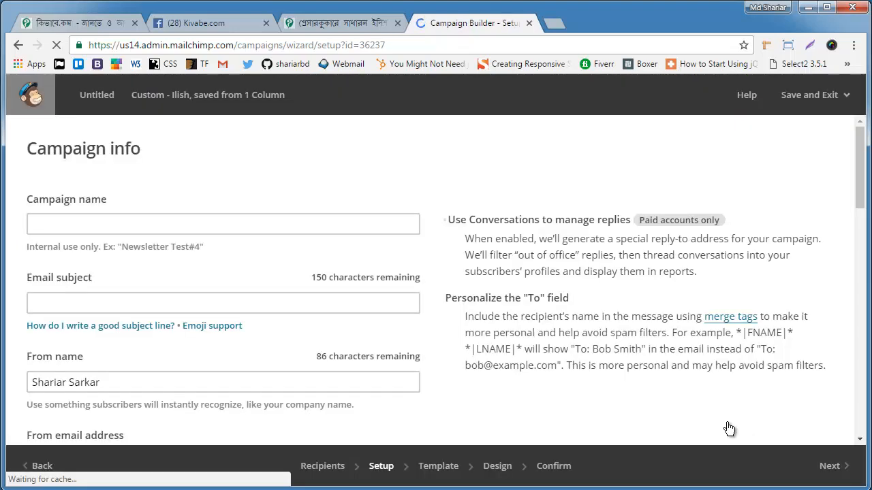
Step: Name the campaign "Ilish 23th sept" and set the email subject to "সহজে ইলিশ রান্না করার পদ্ধতি"
{"action": "left_click", "coordinate": [158, 223]}
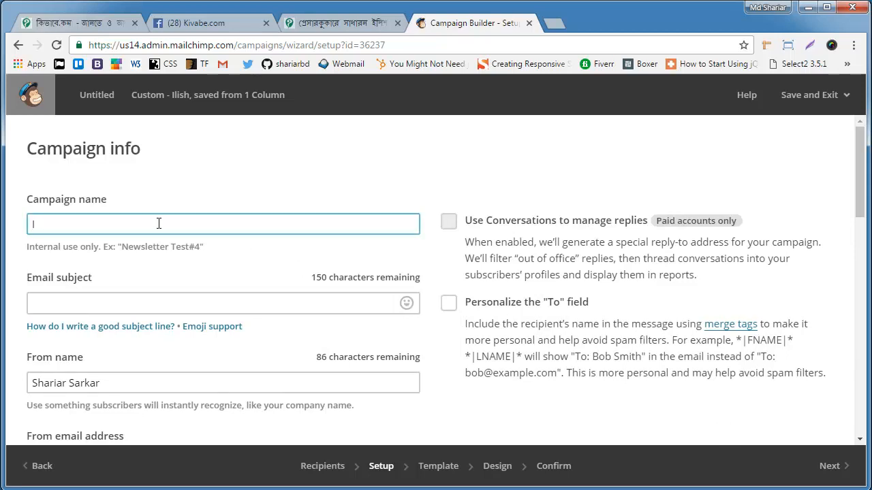
{"action": "type", "text": "Ilish 23th sept"}
{"action": "left_click", "coordinate": [101, 305]}
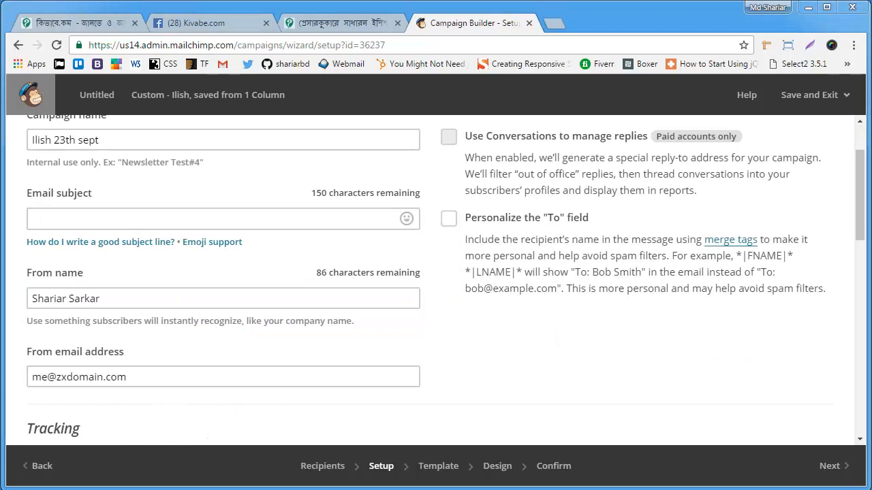
{"action": "left_click", "coordinate": [127, 218]}
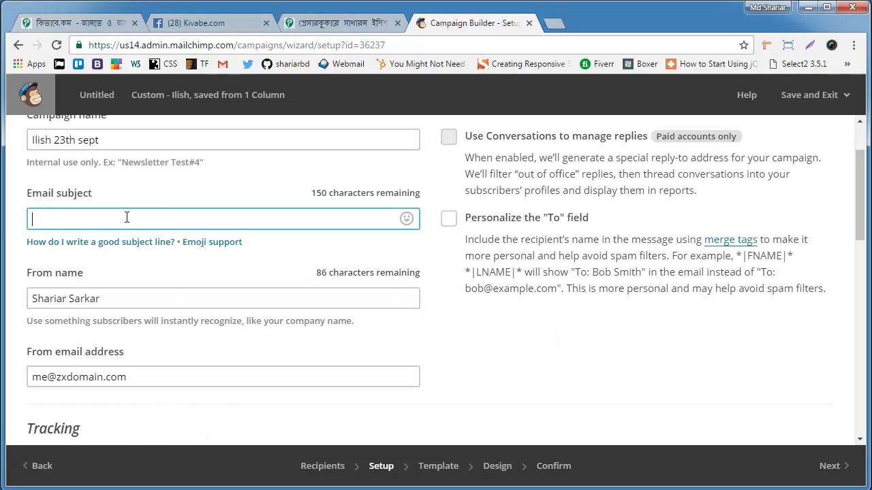
{"action": "type", "text": "সহজে ইলিশ রান্না করার পদ্ধতি"}
{"action": "left_click", "coordinate": [127, 301]}
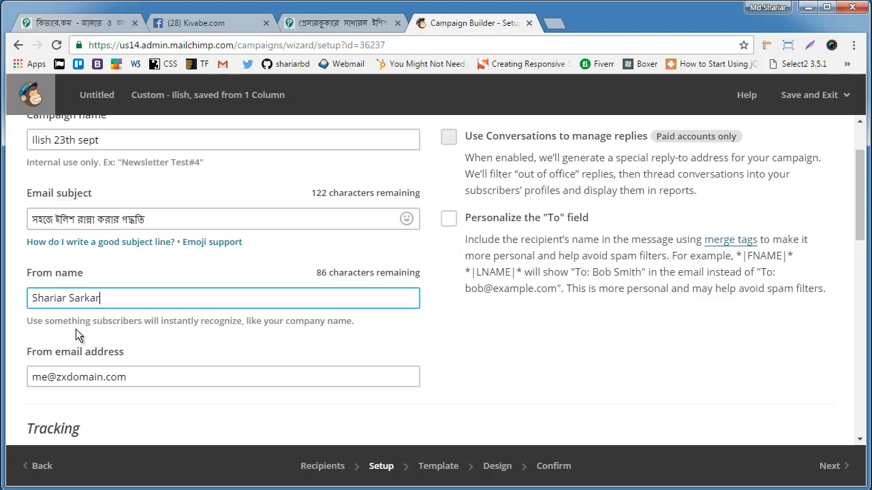
Step: Accept the default tracking, social media and video options, and continue past the email design to the campaign confirmation stage
{"action": "scroll", "coordinate": [377, 302], "scroll_direction": "down", "scroll_amount": 1}
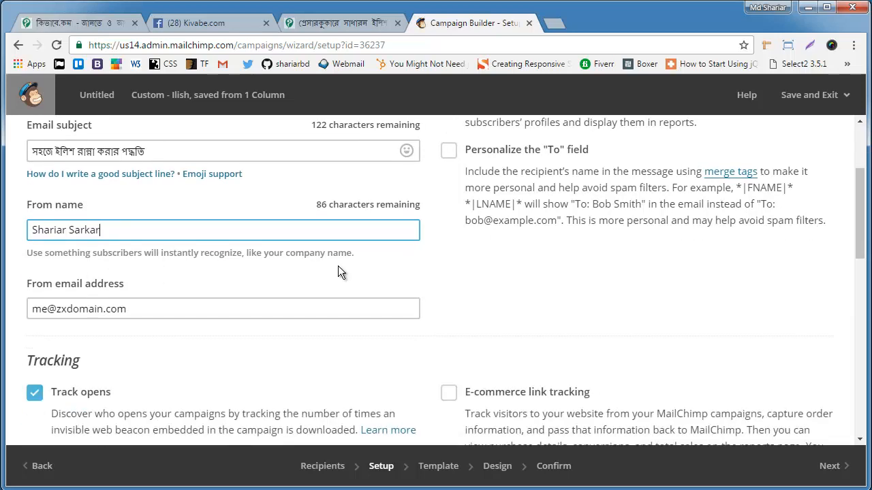
{"action": "scroll", "coordinate": [341, 271], "scroll_direction": "down", "scroll_amount": 3}
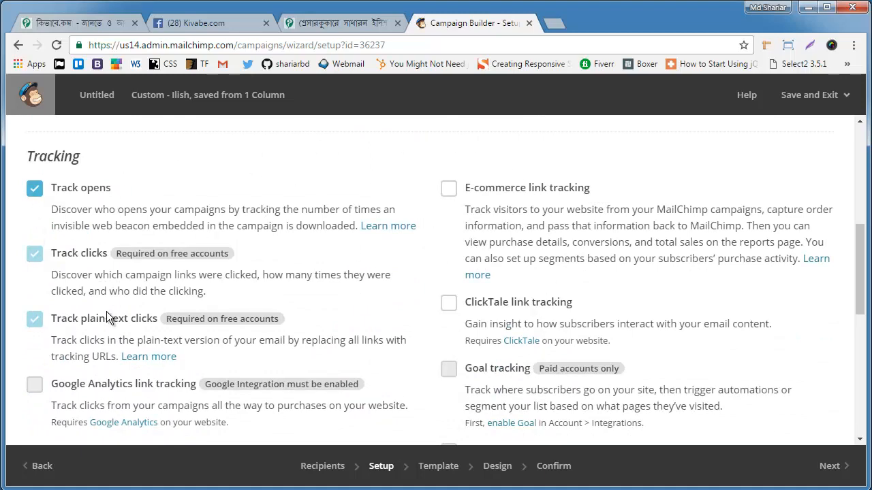
{"action": "scroll", "coordinate": [355, 286], "scroll_direction": "down", "scroll_amount": 2}
{"action": "scroll", "coordinate": [351, 289], "scroll_direction": "down", "scroll_amount": 4}
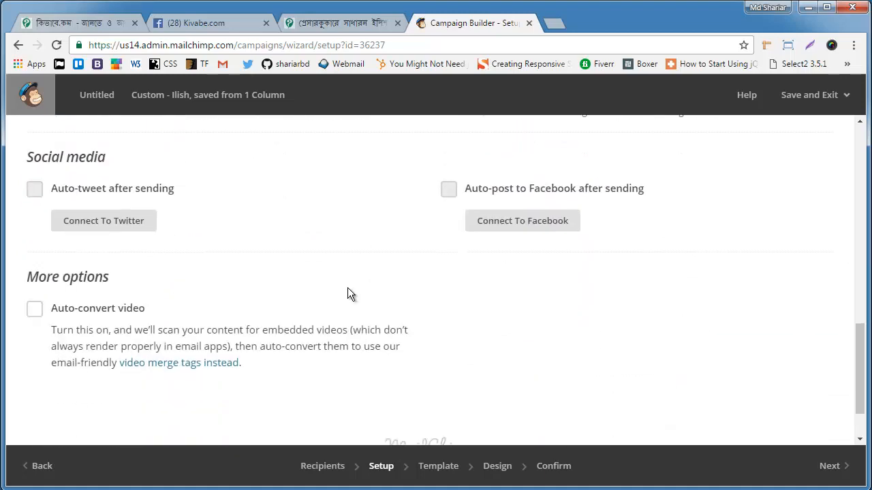
{"action": "scroll", "coordinate": [449, 245], "scroll_direction": "down", "scroll_amount": 1}
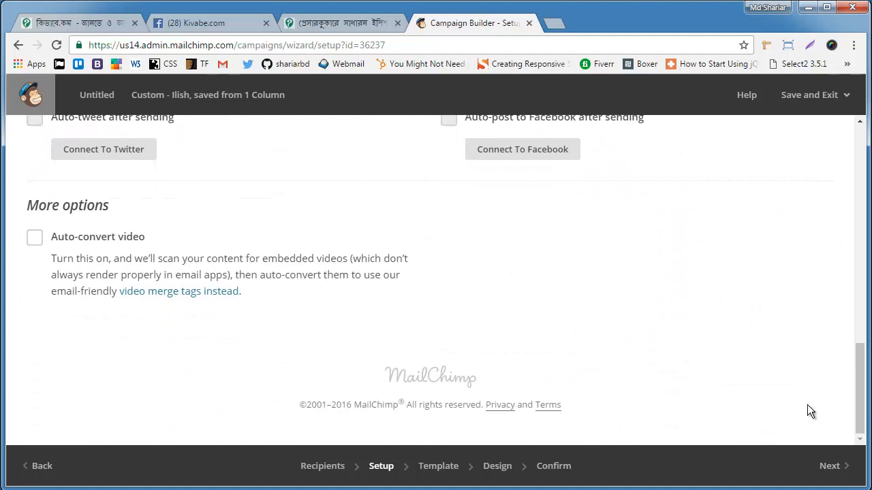
{"action": "left_click", "coordinate": [826, 466]}
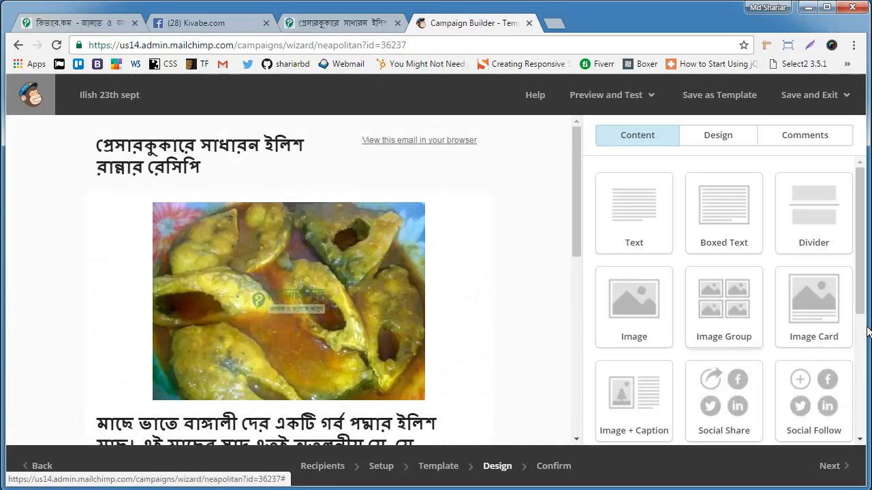
{"action": "left_click", "coordinate": [842, 470]}
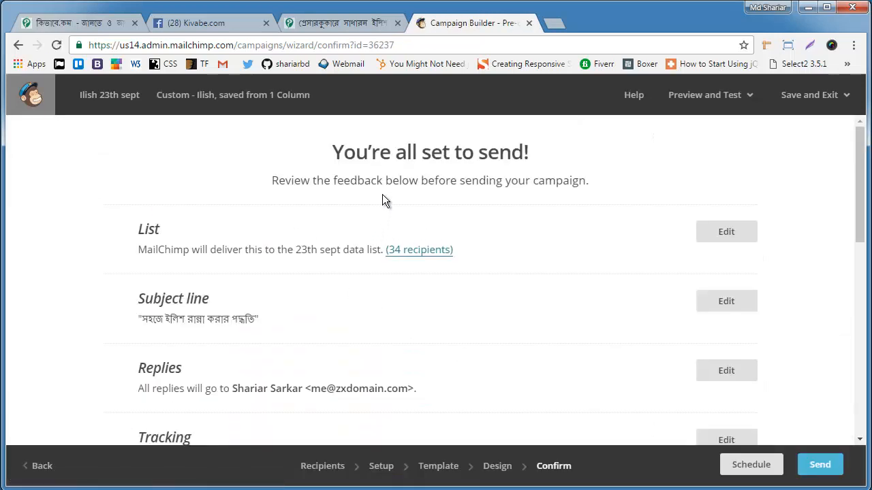
Step: Send the campaign immediately to the "23th sept data" list after checking the recipient details
{"action": "left_click", "coordinate": [830, 477]}
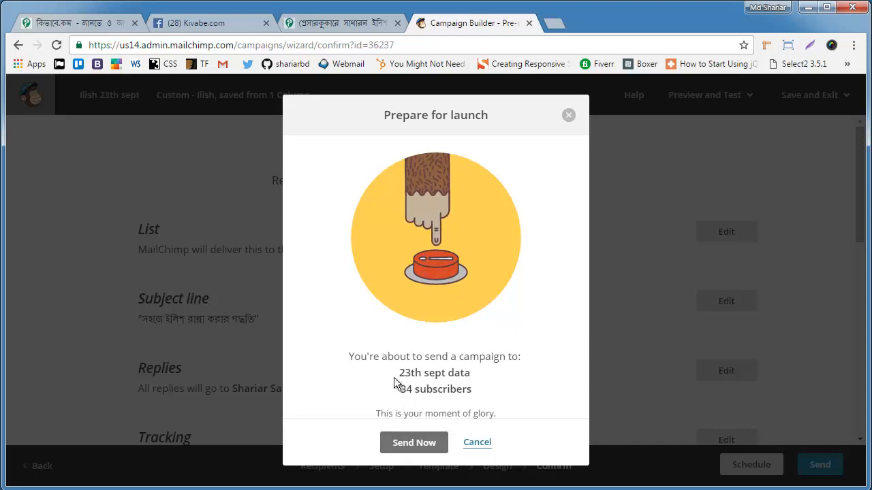
{"action": "triple_click", "coordinate": [424, 374]}
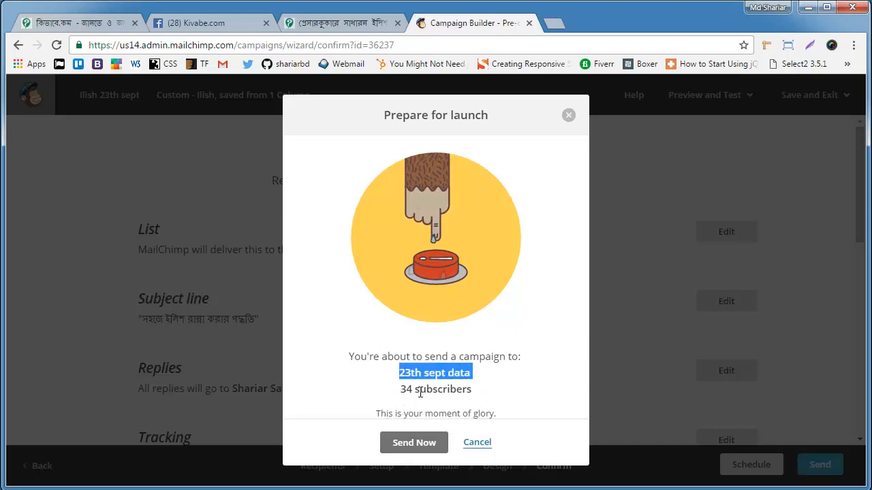
{"action": "left_click_drag", "start_coordinate": [403, 392], "coordinate": [484, 386]}
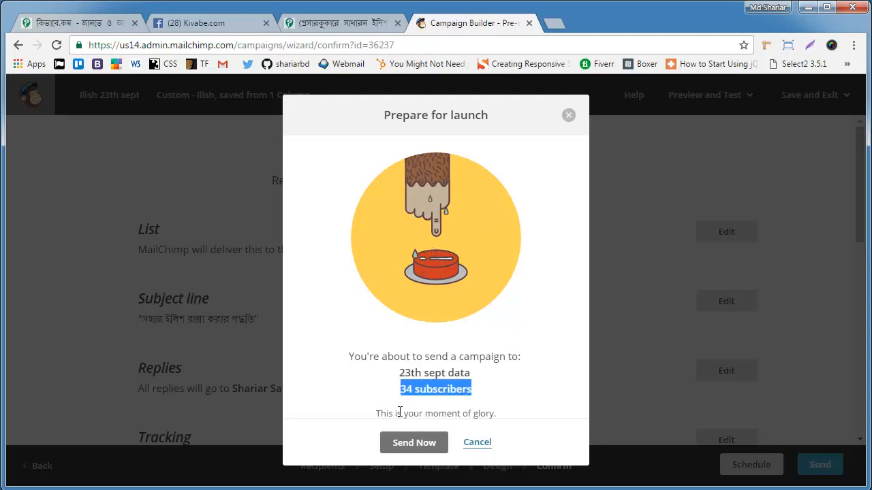
{"action": "left_click_drag", "start_coordinate": [376, 414], "coordinate": [515, 408]}
{"action": "left_click", "coordinate": [424, 443]}
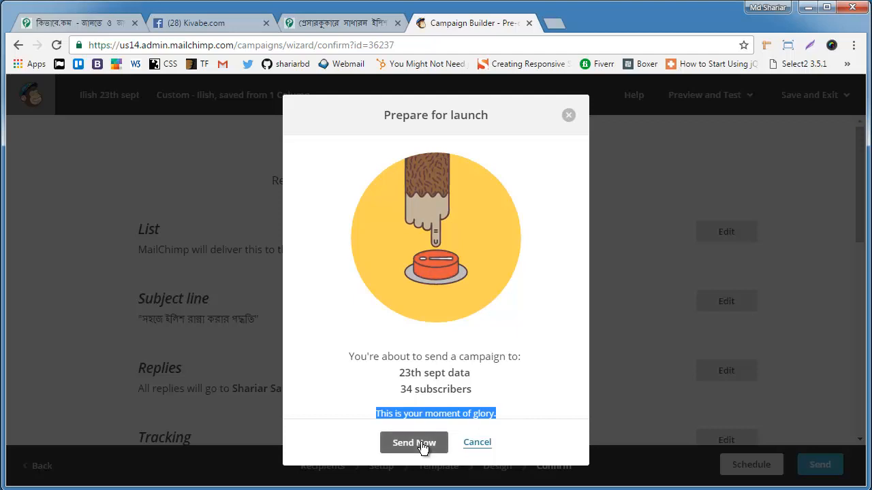